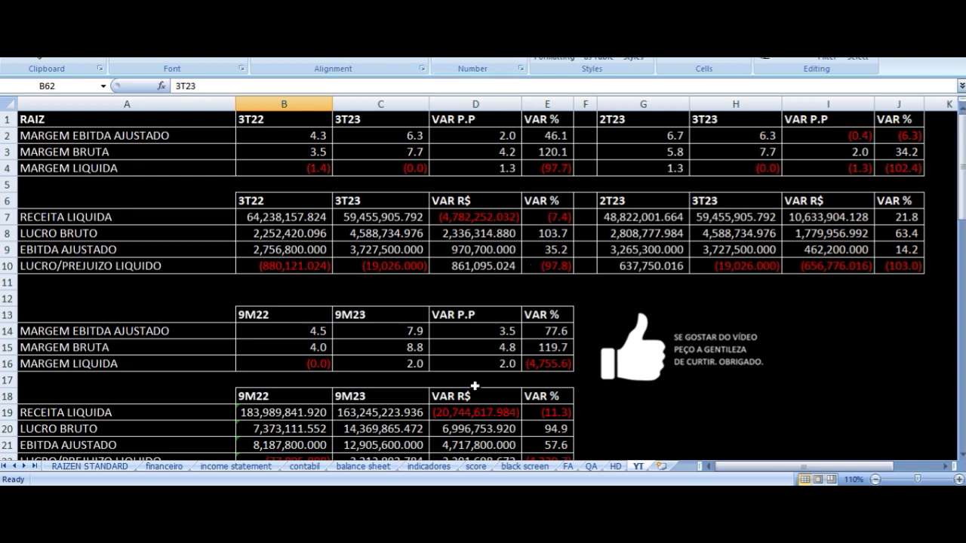
Examine the 9M22 and 9M23 columns of the nine-month results table, from RECEITA LIQUIDA to LUCRO/PREJUIZO LIQUIDO
left_click(427, 407)
left_click(368, 398)
scroll(422, 217, "down", 3)
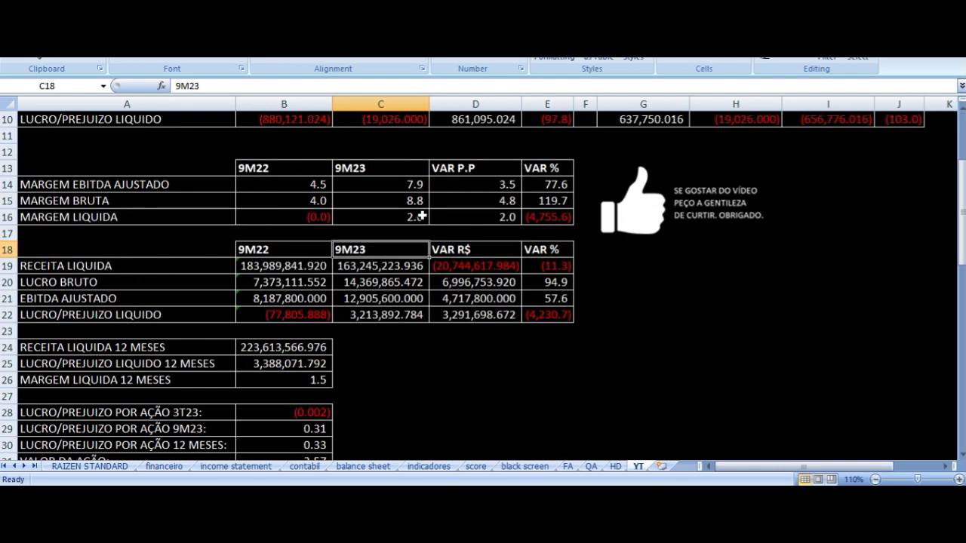
left_click(293, 253)
left_click_drag(292, 252, 377, 315)
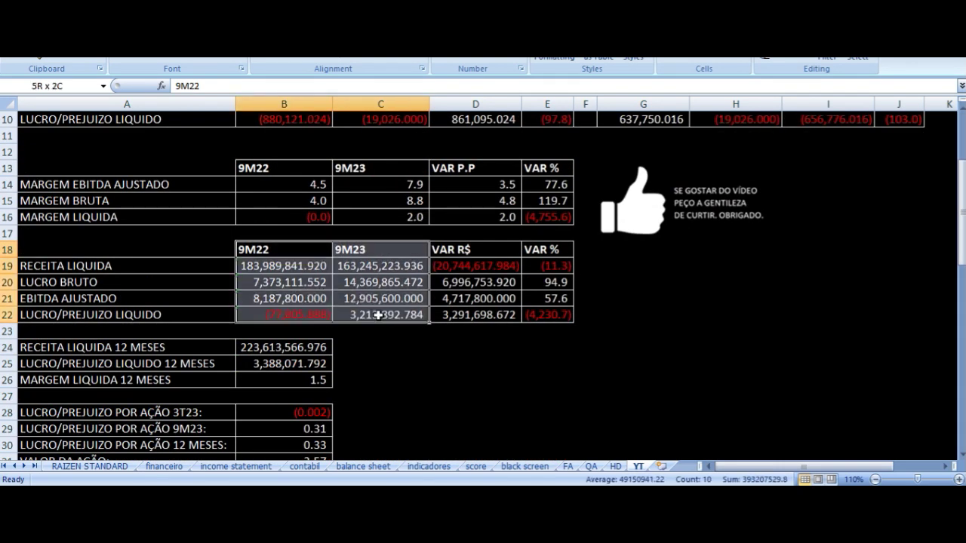
left_click(361, 254)
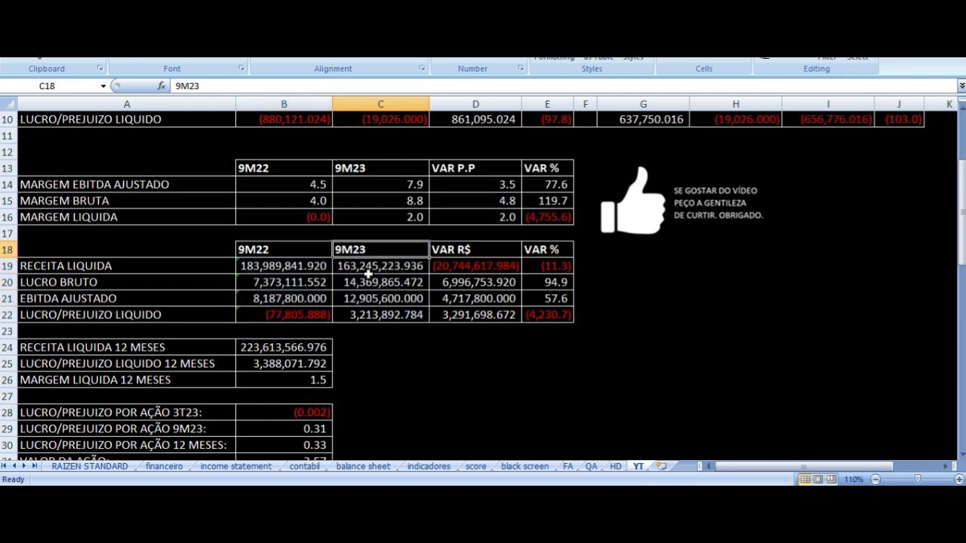
Review the quarterly comparison blocks, 3T22 against 3T23 and 2T23 against 3T23, including their variation columns
scroll(396, 278, "up", 3)
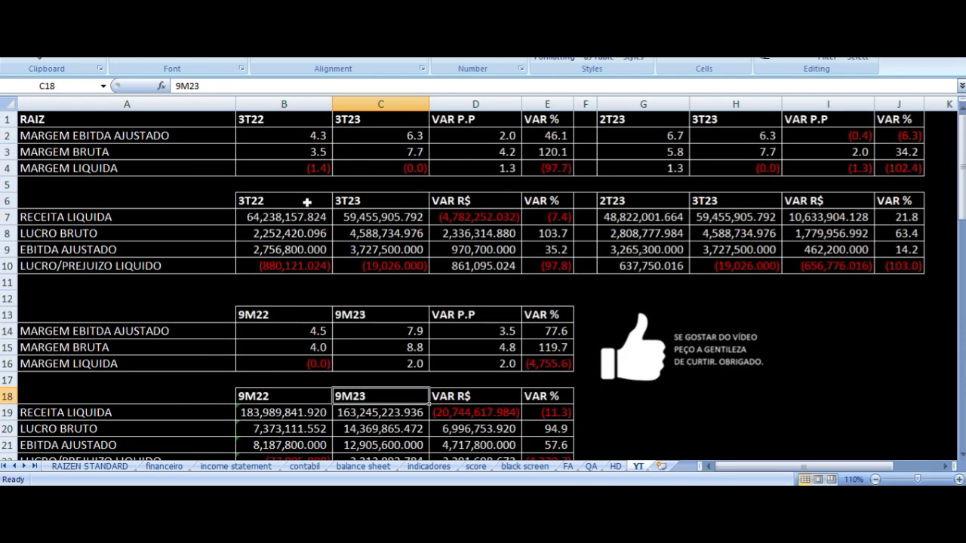
left_click_drag(280, 119, 296, 260)
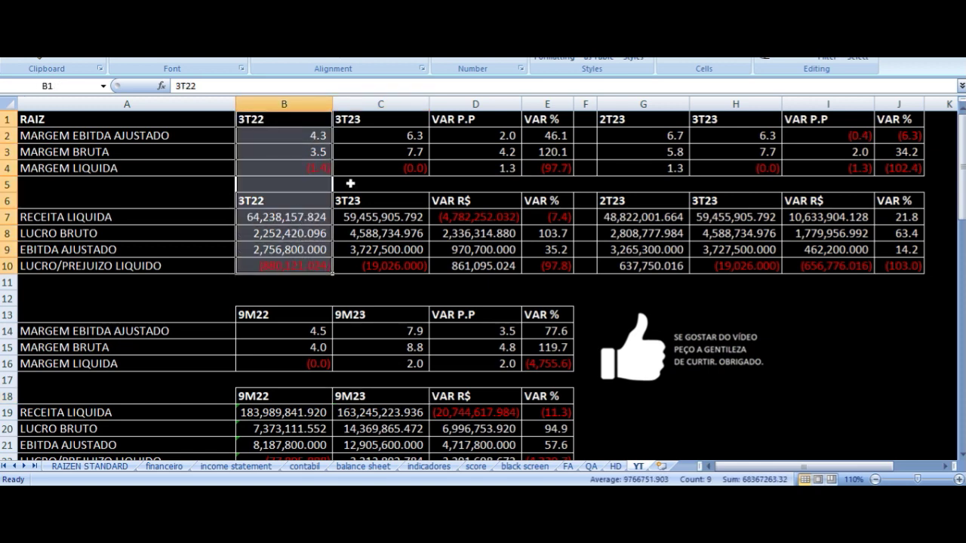
left_click(379, 121)
left_click_drag(305, 121, 367, 270)
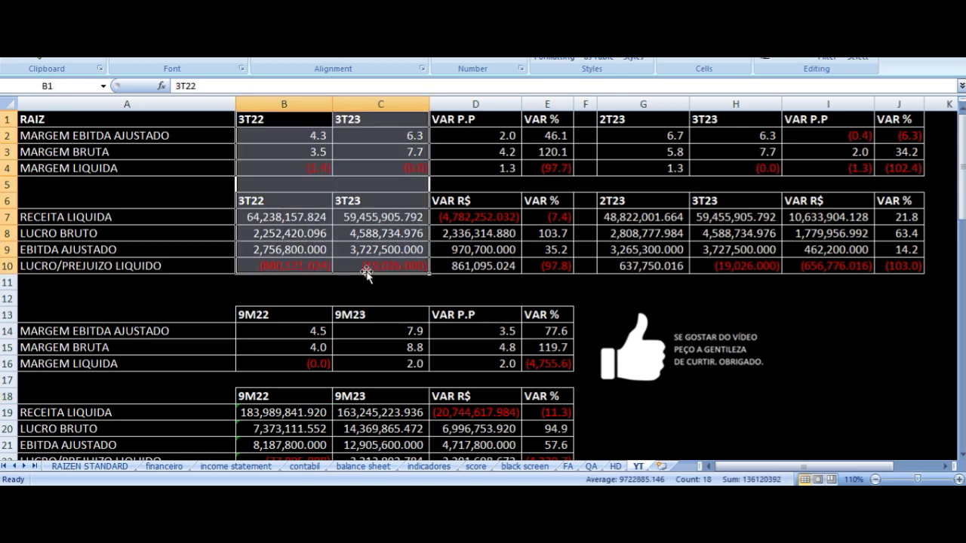
left_click(277, 119)
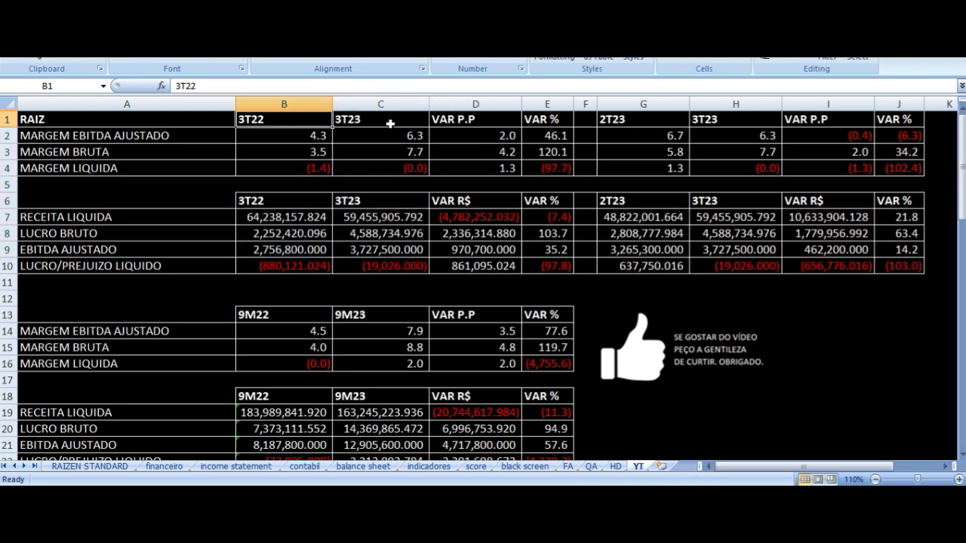
left_click_drag(293, 120, 546, 264)
left_click_drag(643, 121, 863, 265)
left_click(331, 381)
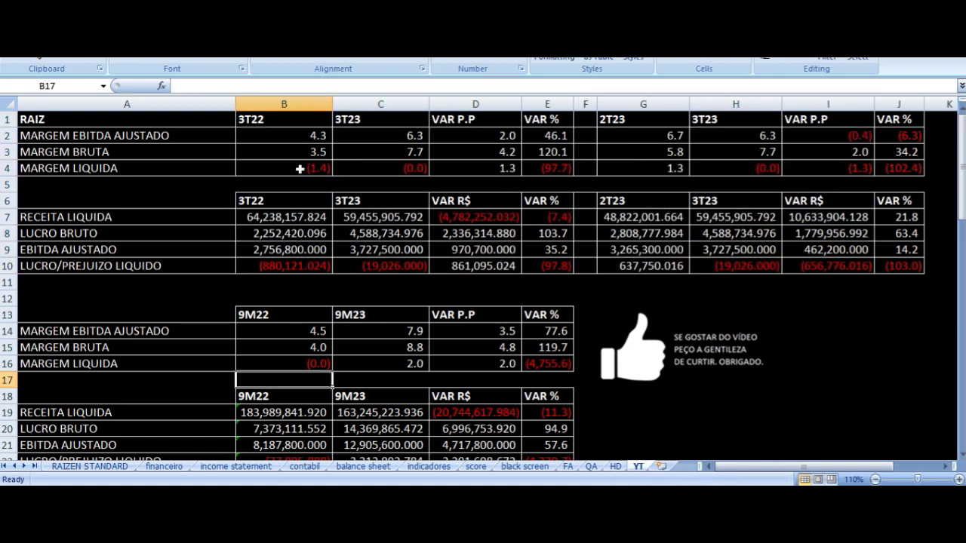
Examine the MARGEM EBITDA AJUSTADO row for 3T22, 3T23 and the percentage-point variation
left_click(290, 133)
left_click(284, 120)
left_click(284, 135)
left_click(188, 136)
left_click(284, 136)
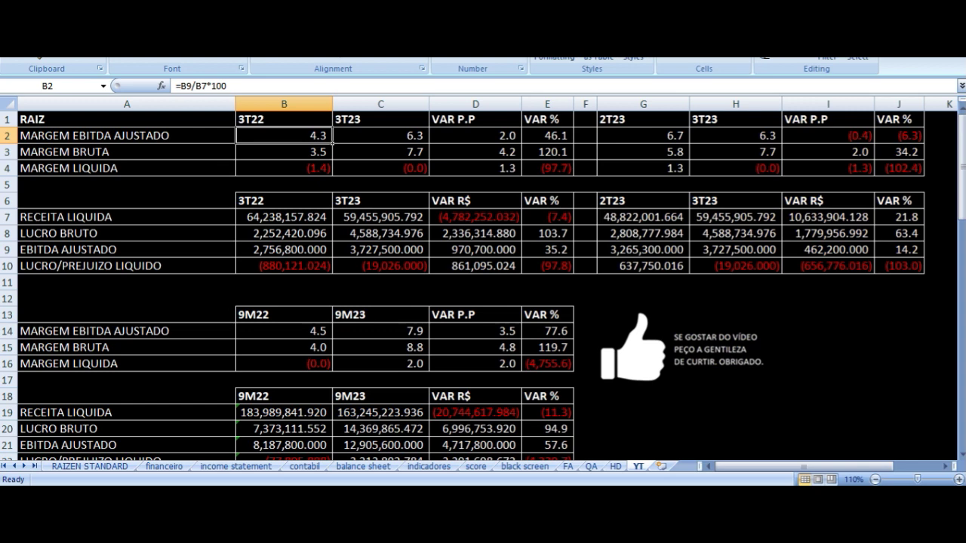
left_click(380, 136)
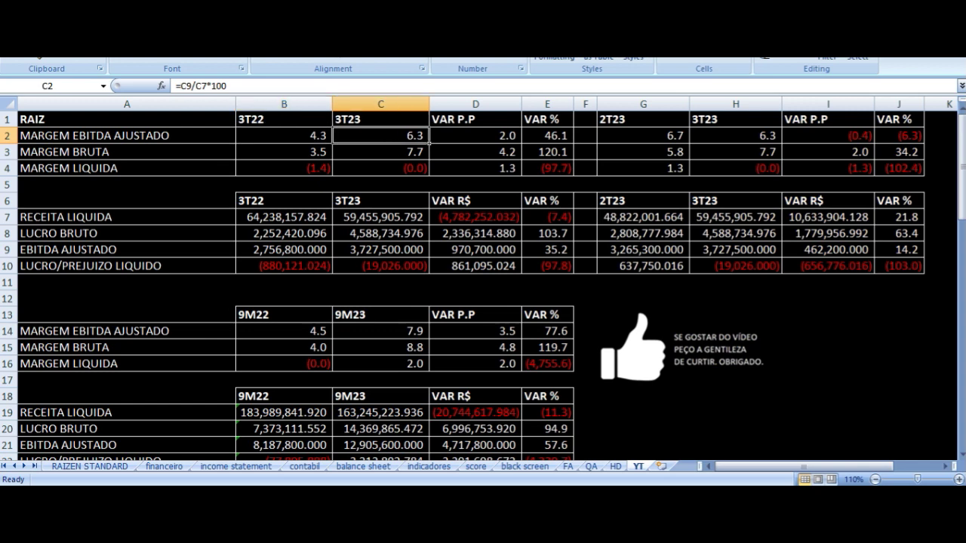
left_click(475, 136)
Examine the MARGEM BRUTA row across 3T22, 3T23 and the percentage-point variation
left_click(475, 153)
key("Left")
key("Left")
key("Left")
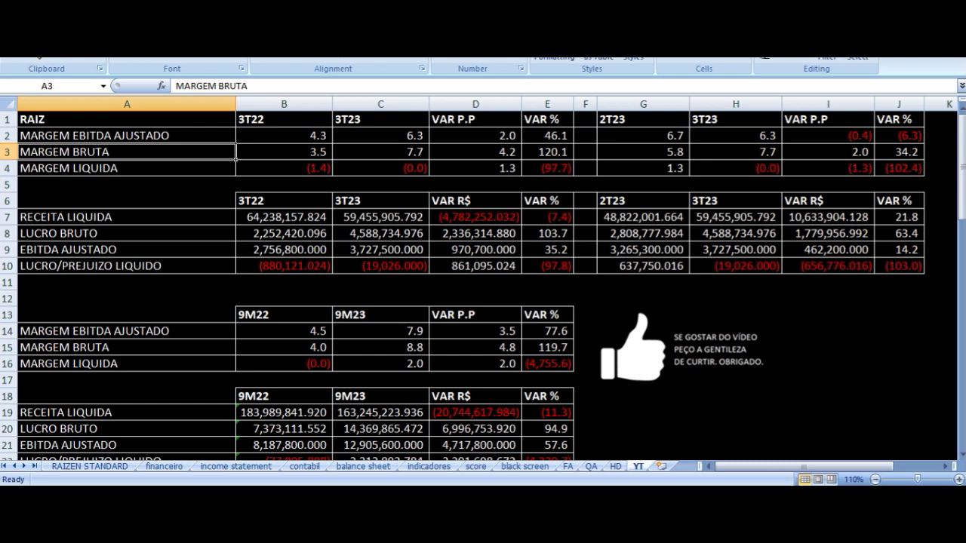
key("Right")
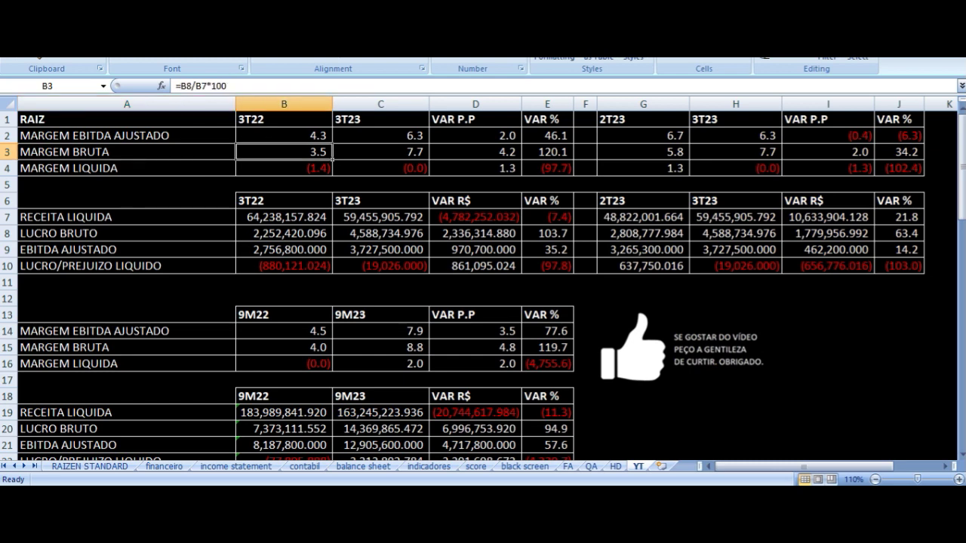
key("Right")
key("Right")
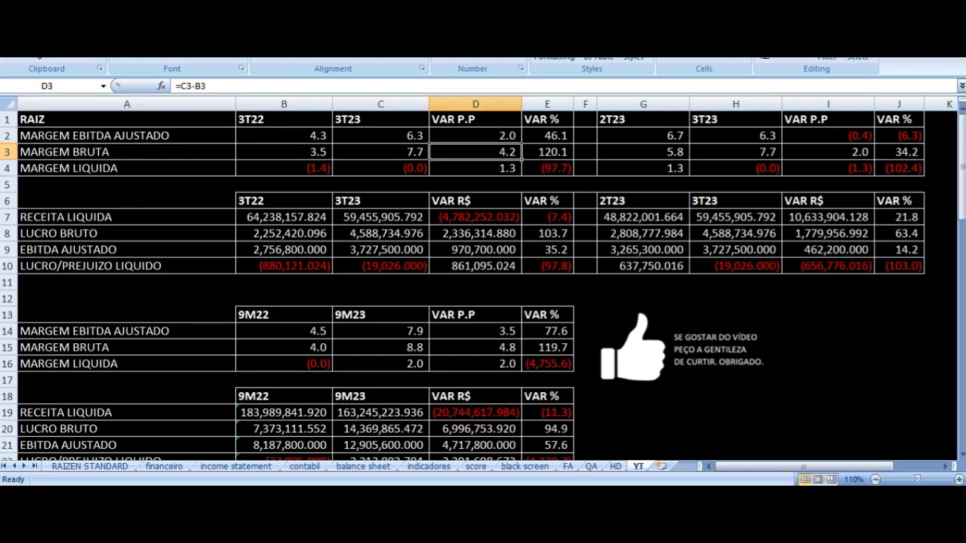
Examine the MARGEM LIQUIDA row across 3T22, 3T23 and the percentage-point variation
key("Down")
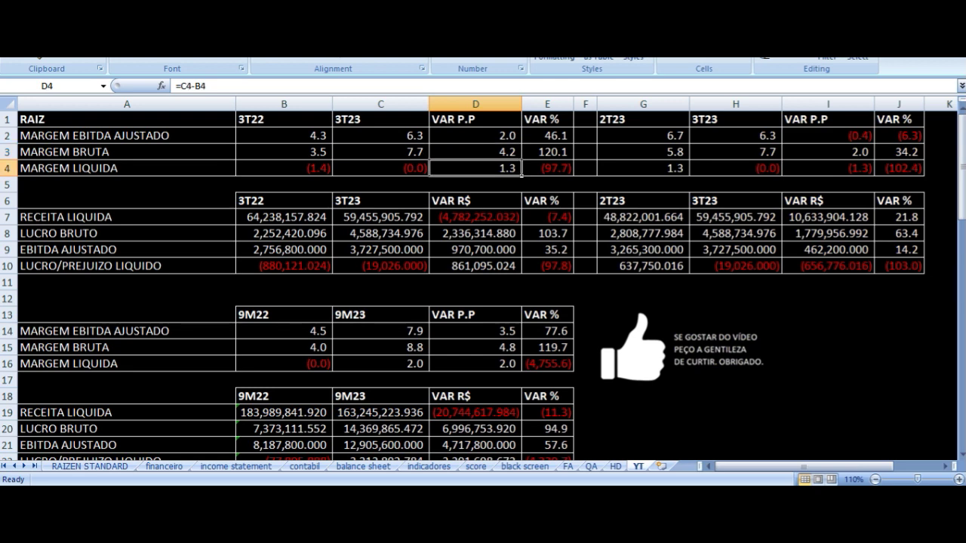
key("Left")
key("Left")
key("Left")
key("Right")
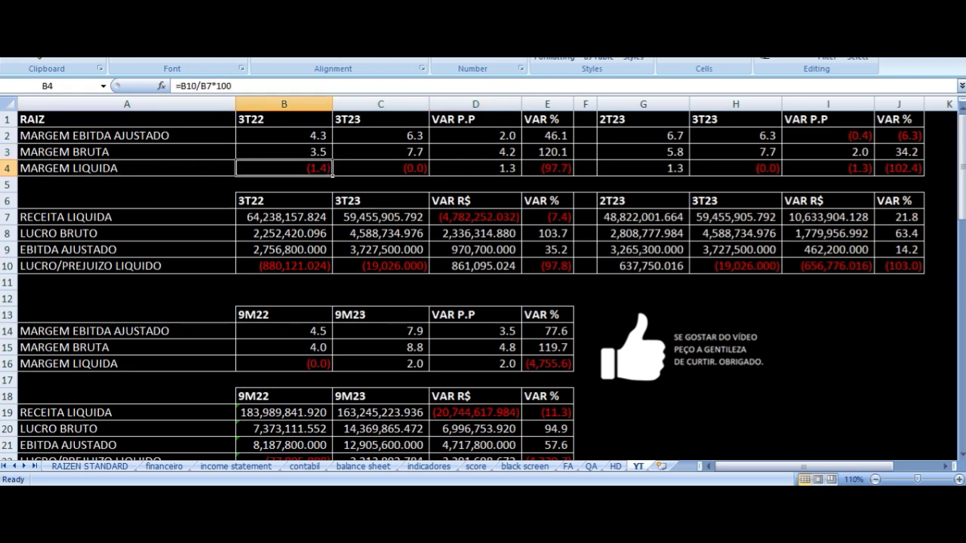
key("Right")
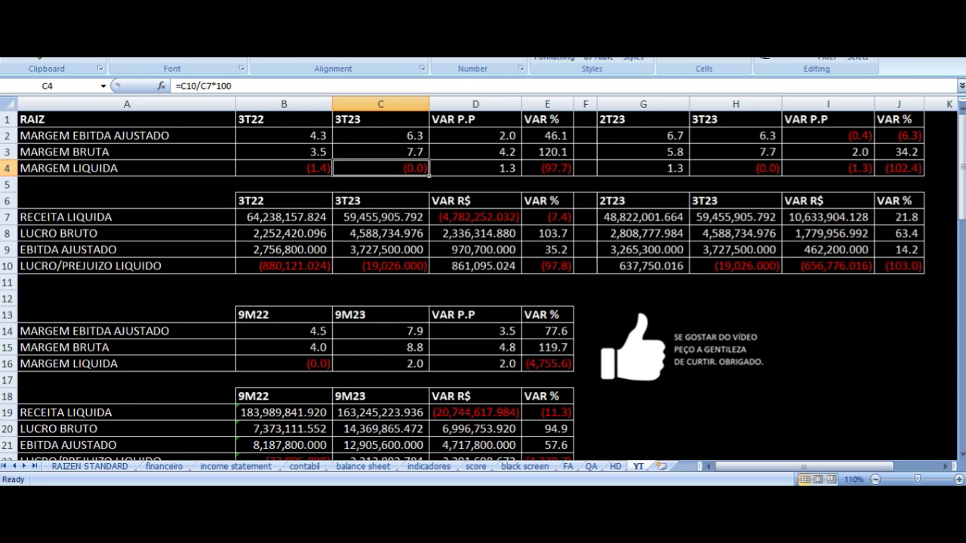
key("Right")
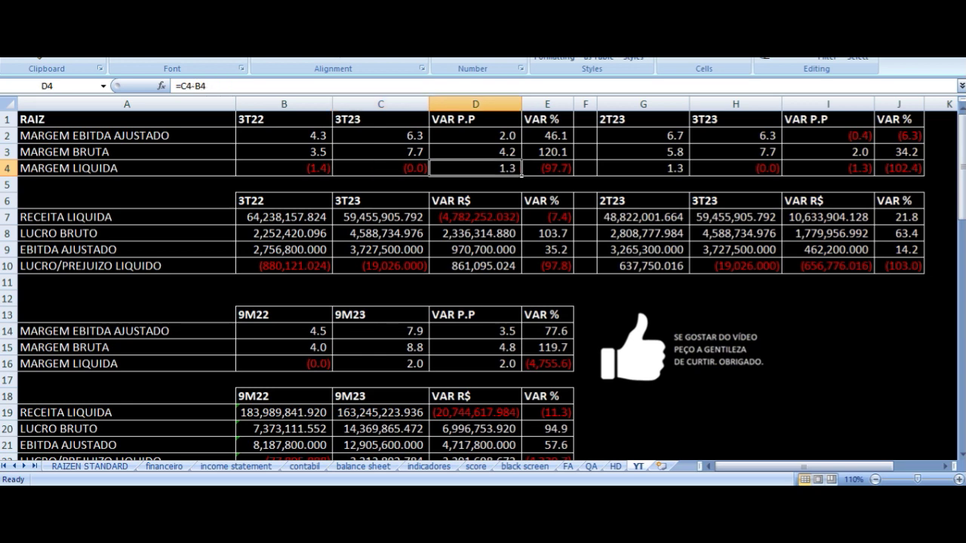
Temporarily display the 3T23 MARGEM LIQUIDA value with two decimal places, and restore its one-decimal format
key("Left")
left_click(509, 56)
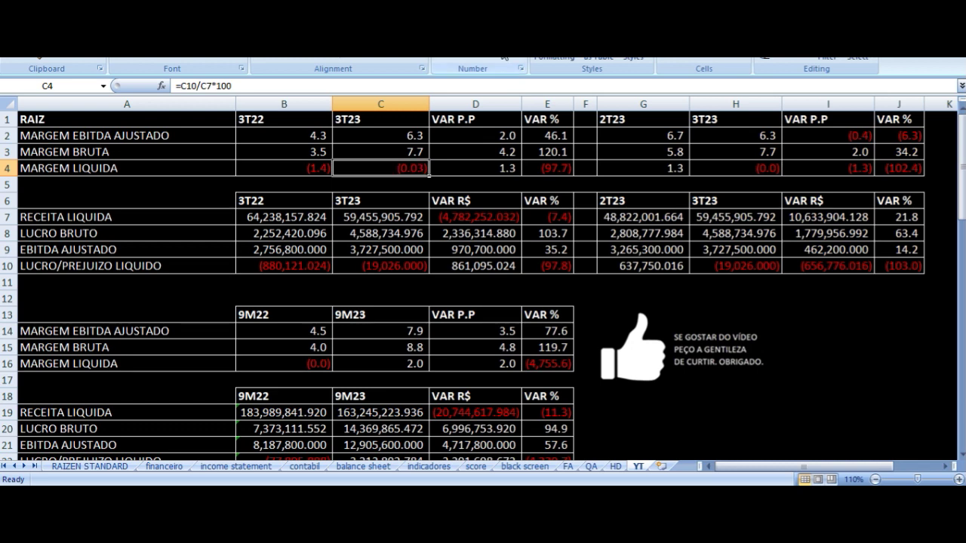
left_click(518, 59)
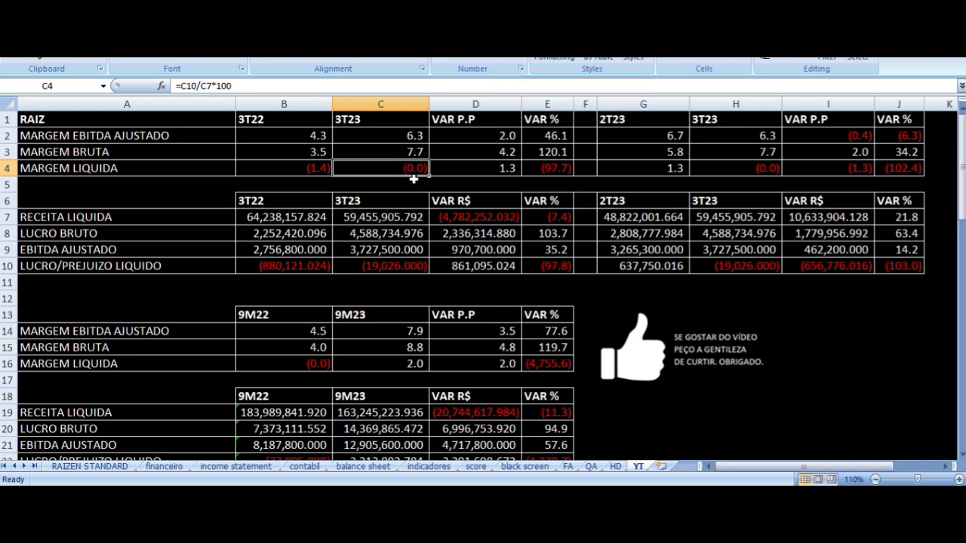
Examine the quarterly RECEITA LIQUIDA row for 3T22, 3T23 and its variations in R$ and percent
left_click(287, 219)
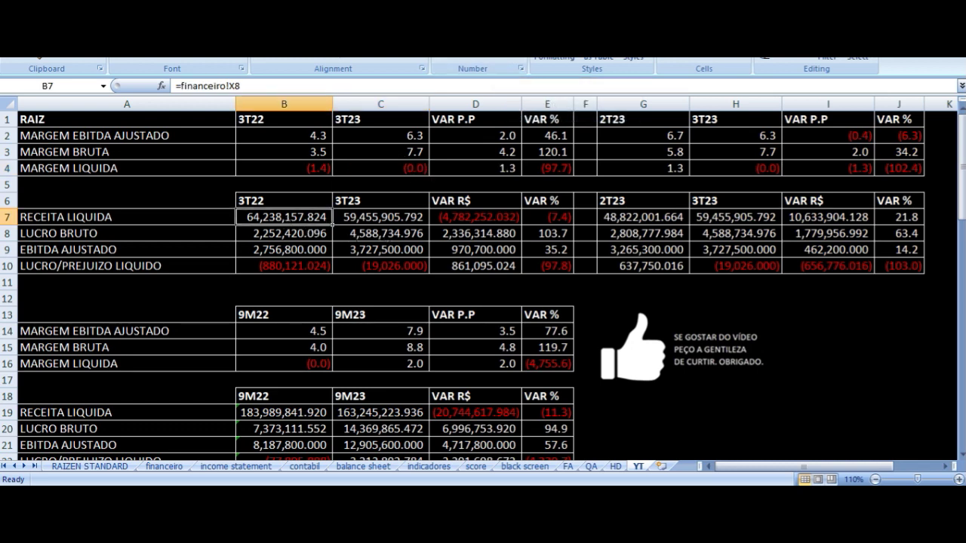
left_click(126, 217)
left_click(284, 217)
left_click(380, 218)
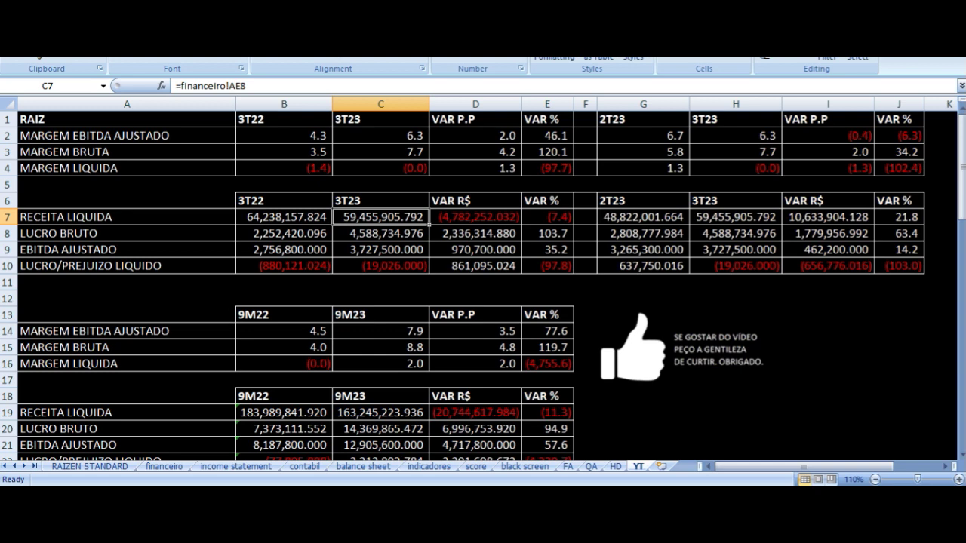
left_click(476, 217)
left_click(547, 217)
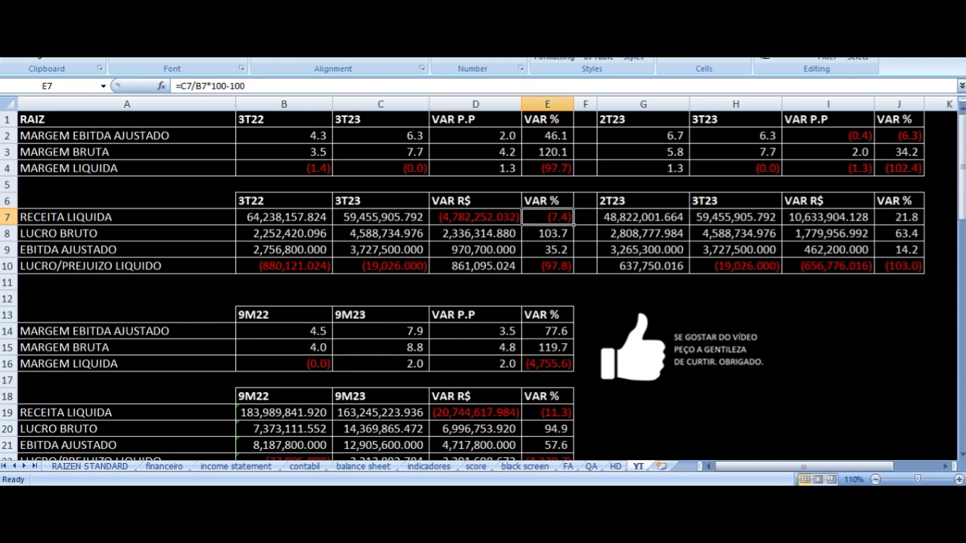
Examine the quarterly LUCRO BRUTO row for 3T22, 3T23 and its variations in R$ and percent
key("Down")
key("Left")
key("Left")
key("Left")
key("Left")
key("Right")
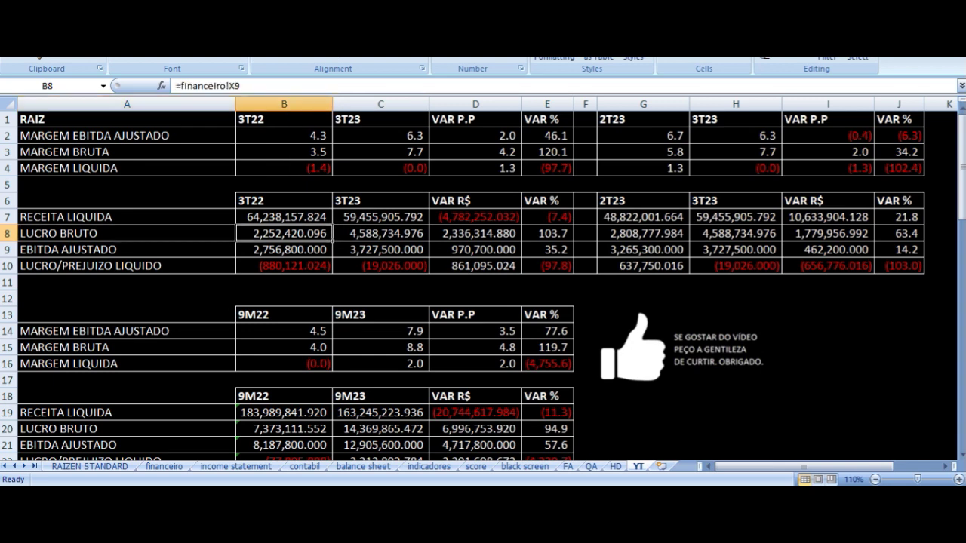
key("Right")
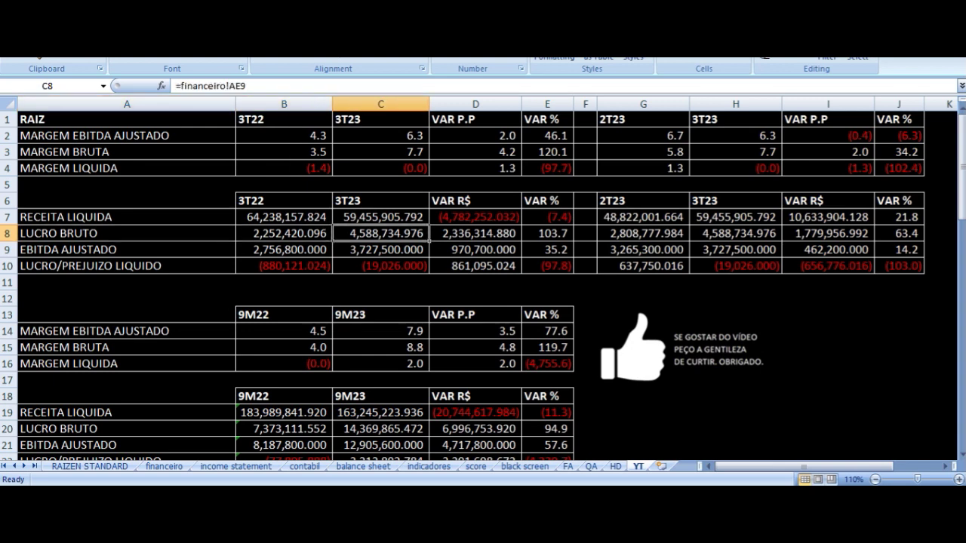
key("Right")
key("Right")
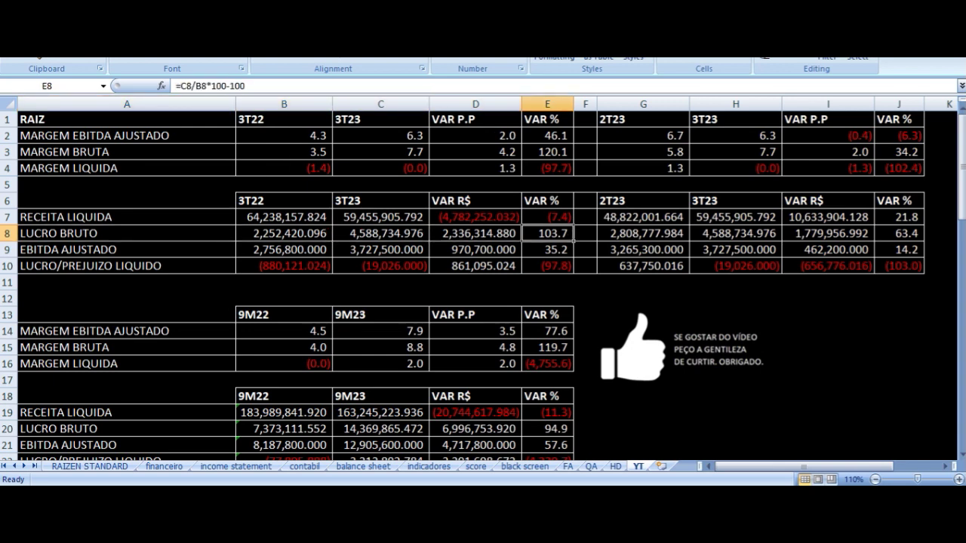
Examine the quarterly EBITDA AJUSTADO row for 3T22, 3T23 and its variations in R$ and percent
key("Down")
key("Left")
key("Left")
key("Left")
key("Left")
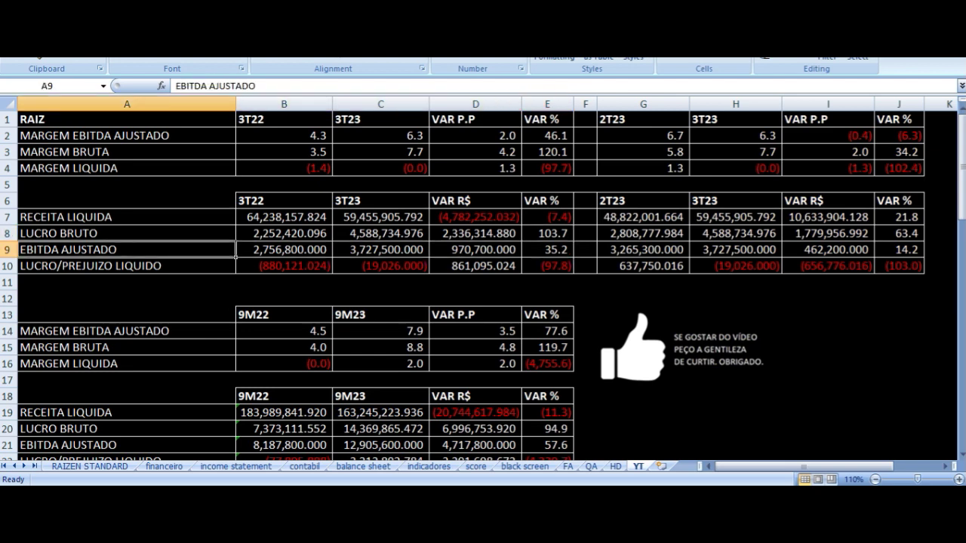
key("Right")
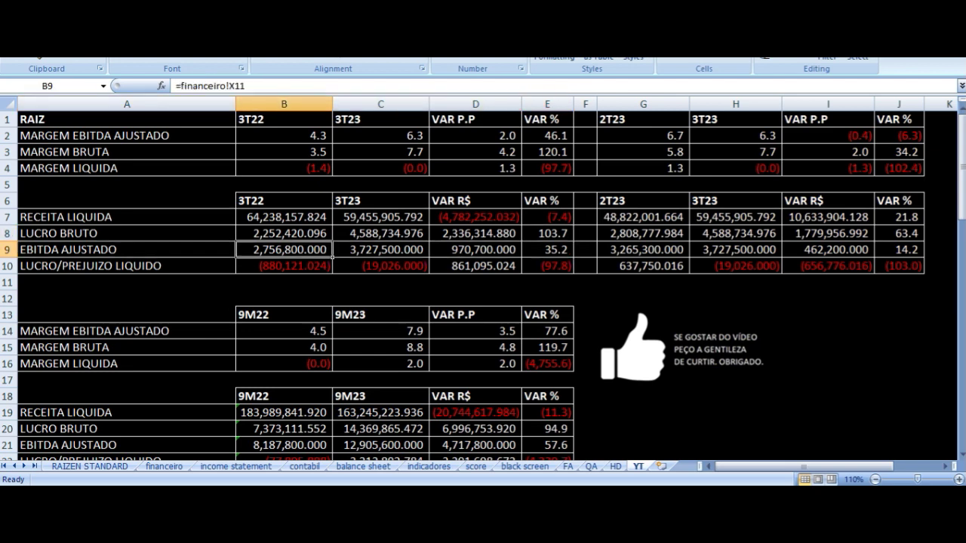
key("Right")
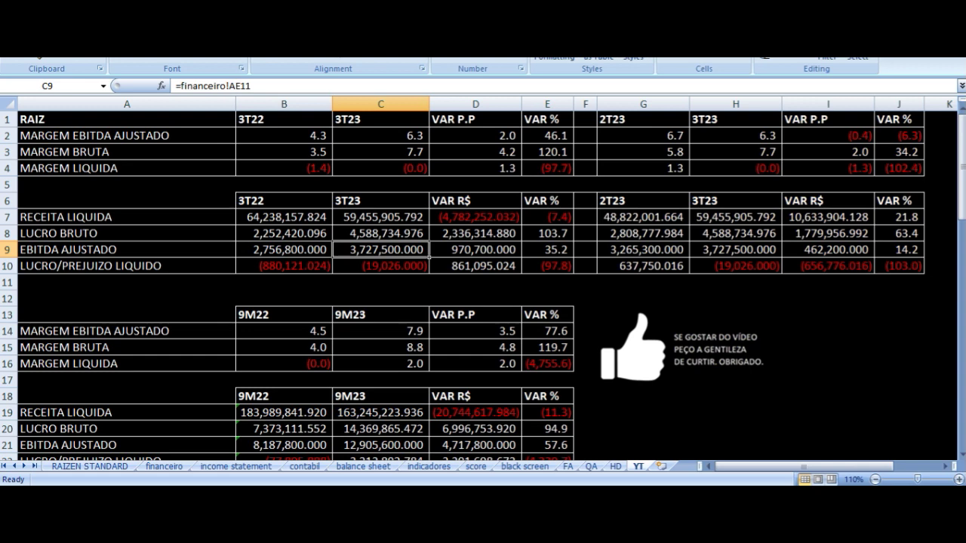
key("Right")
key("Right")
Examine the quarterly LUCRO/PREJUIZO LIQUIDO row, comparing 3T22 with 3T23 and checking the R$ variation
key("Down")
key("Left")
key("Left")
key("Left")
key("Left")
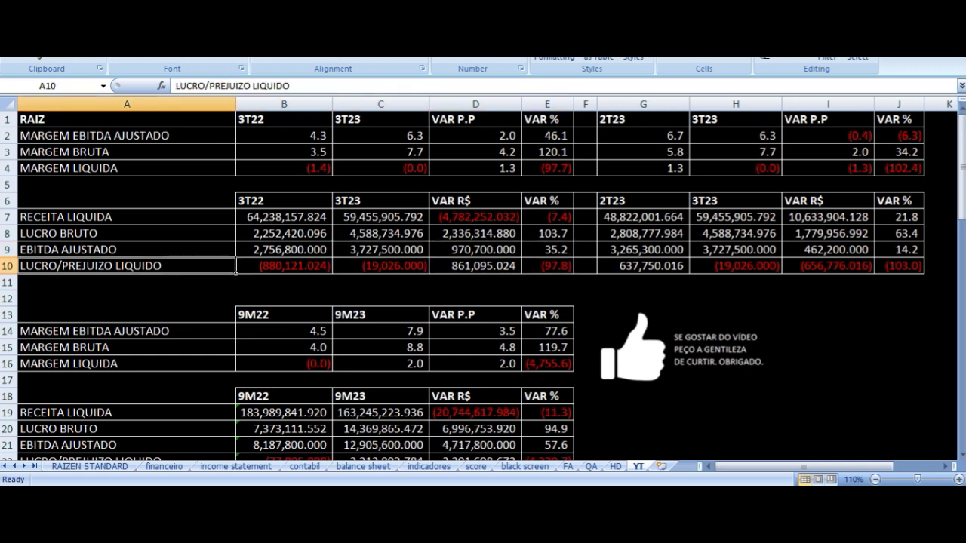
key("Right")
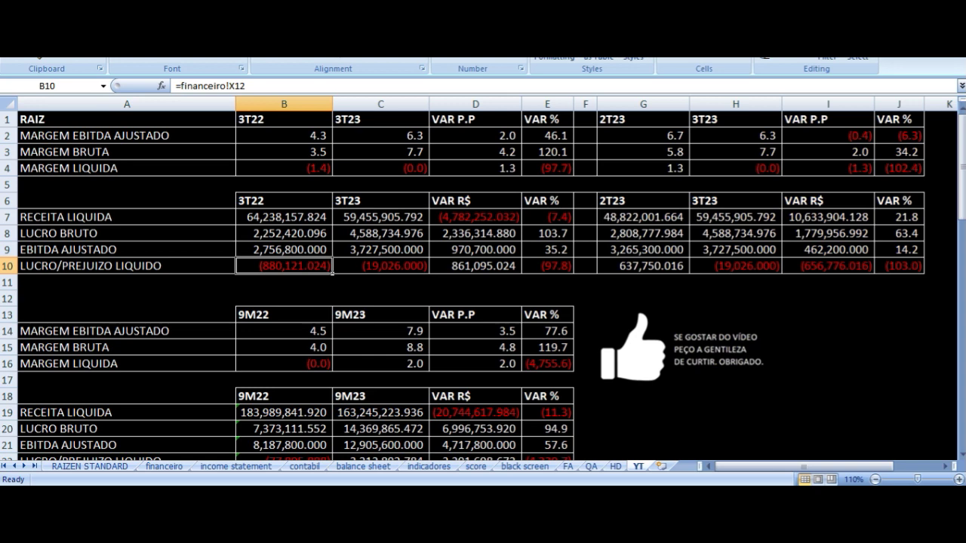
key("Right")
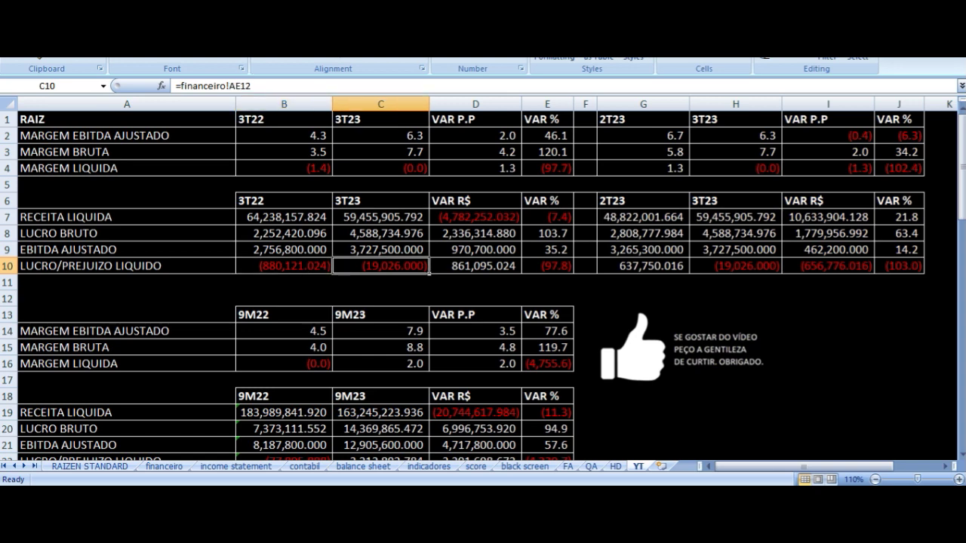
key("Left")
key("Left")
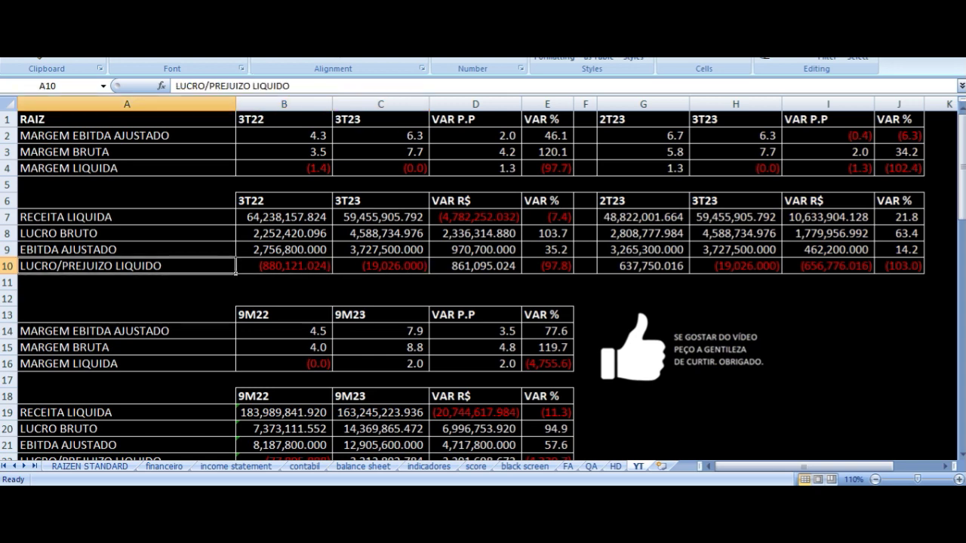
key("Right")
key("Right")
key("Right")
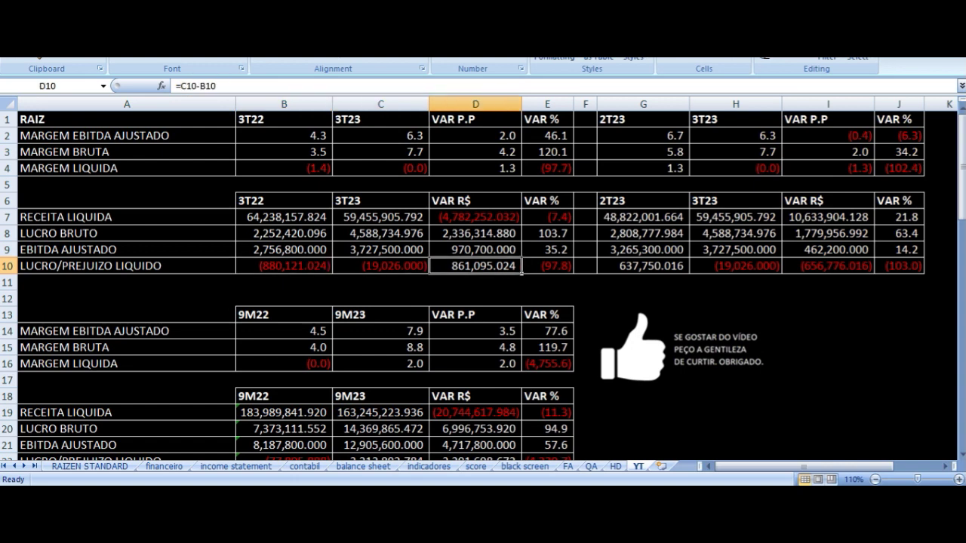
key("Left")
key("Left")
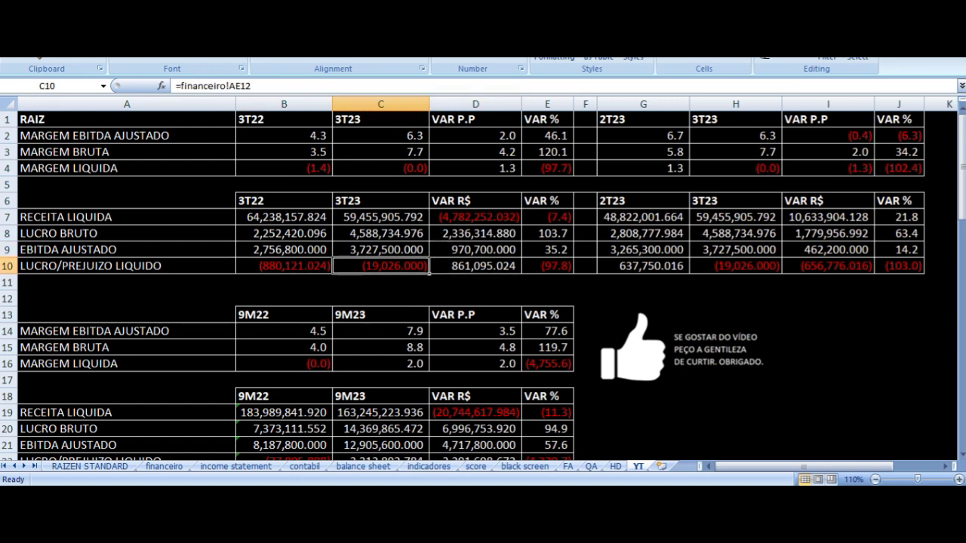
key("Right")
key("Right")
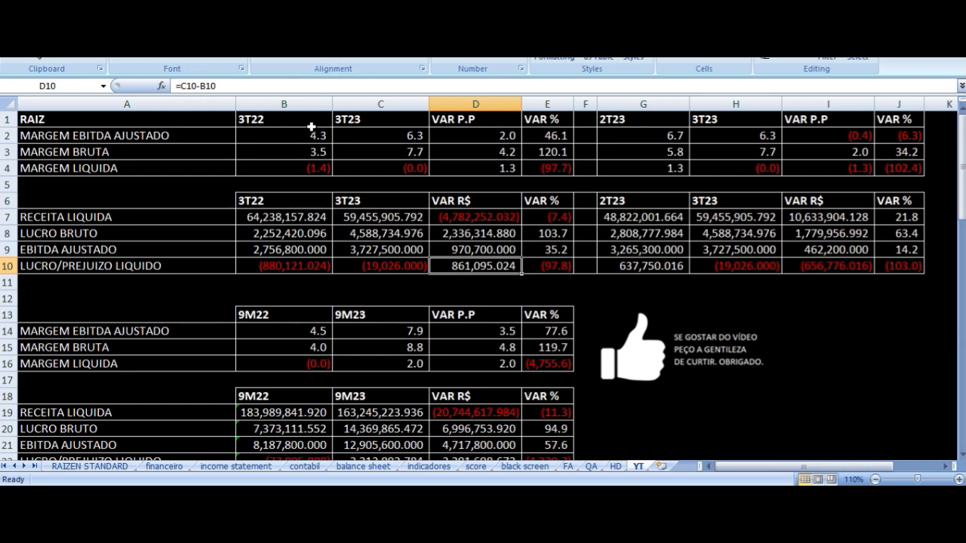
Check the EBITDA AJUSTADO percent variation and highlight the whole 3T22 versus 3T23 comparison block, B1:E10
left_click(545, 249)
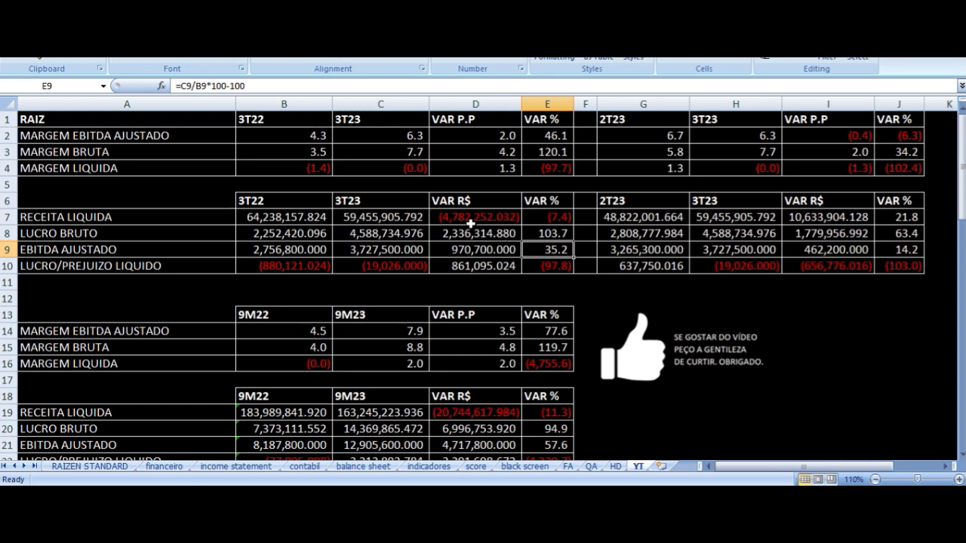
left_click_drag(312, 120, 530, 267)
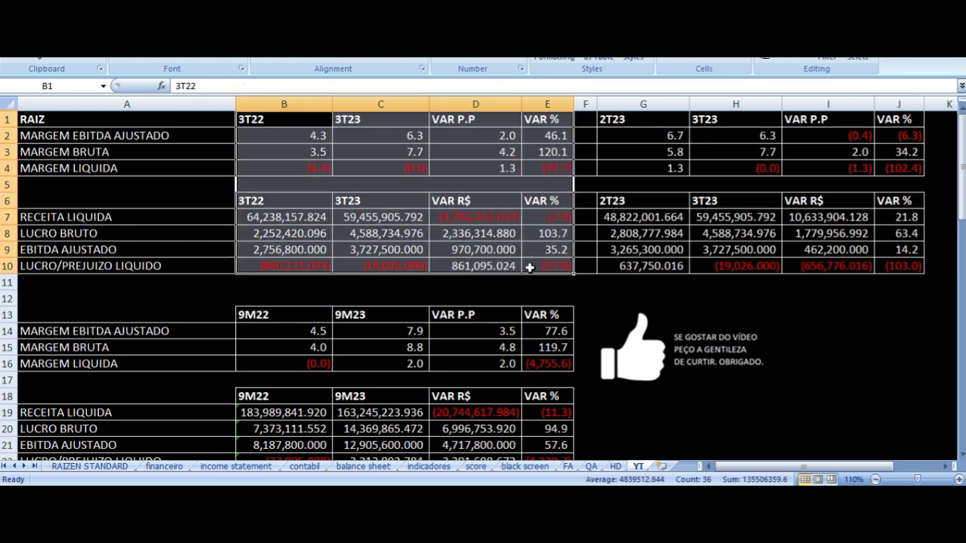
Examine the 2T23 and 3T23 column headings that introduce the quarter-over-quarter comparison block
left_click(683, 123)
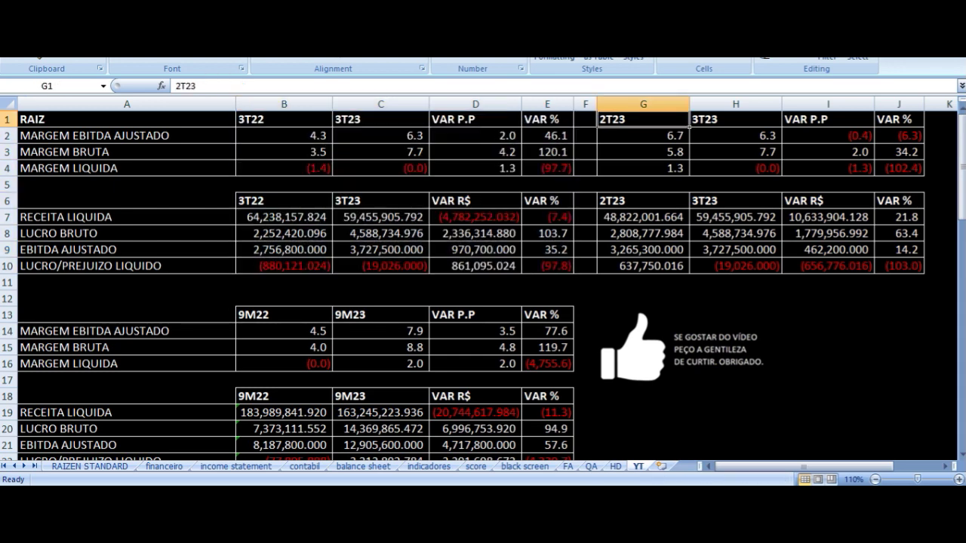
key("Down")
key("Up")
key("Right")
key("Down")
key("Down")
key("Up")
key("Up")
key("Left")
key("Down")
key("Up")
key("Right")
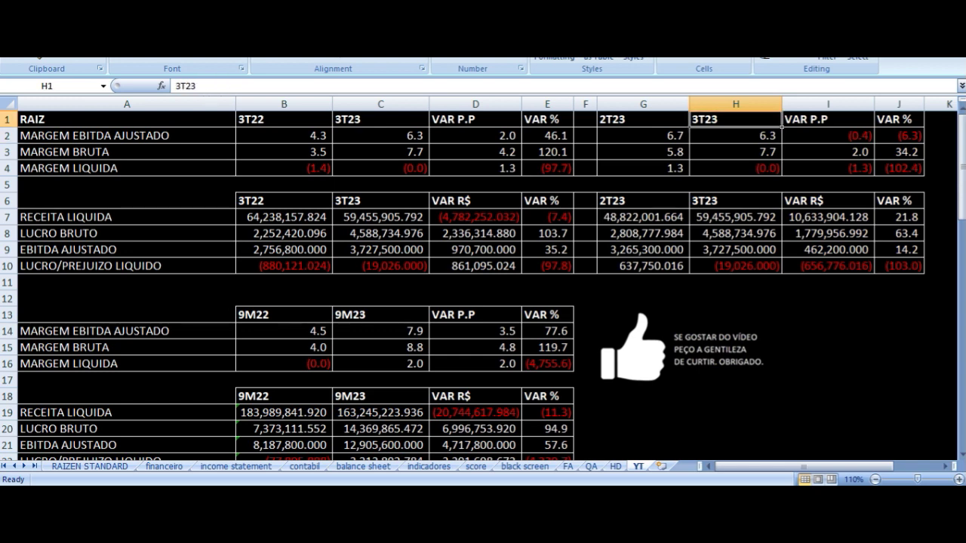
key("Down")
key("Up")
Examine the MARGEM EBITDA AJUSTADO row for 2T23, 3T23 and the variation in percentage points
left_click(709, 136)
left_click(643, 136)
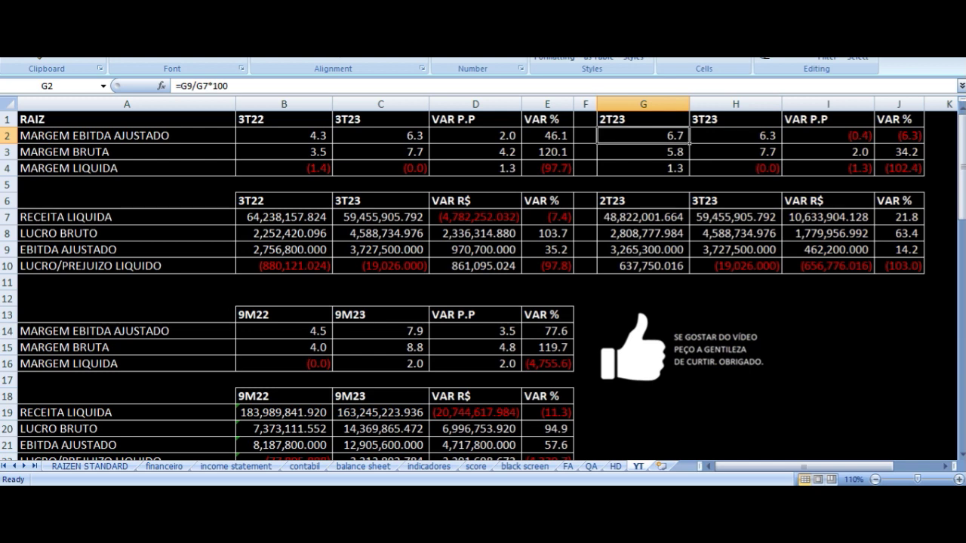
left_click(736, 136)
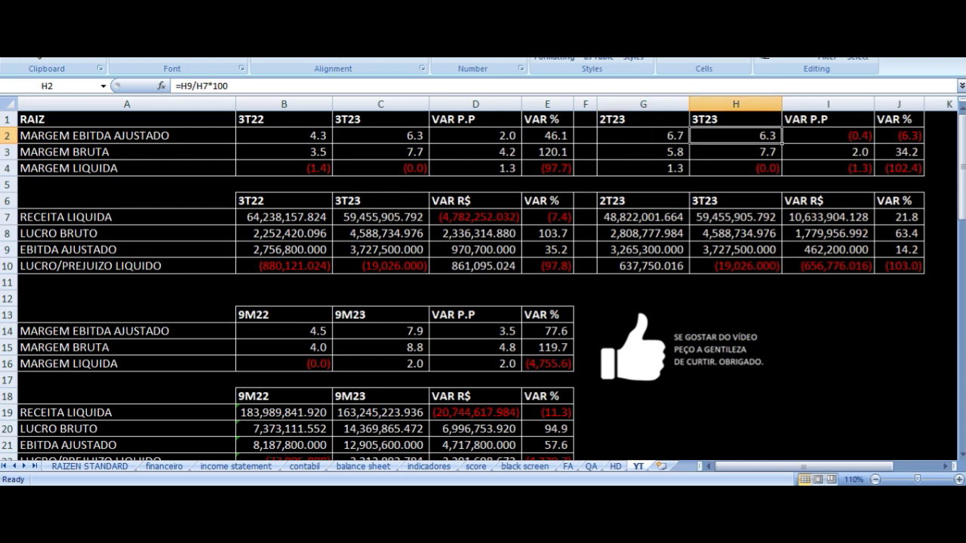
left_click(828, 136)
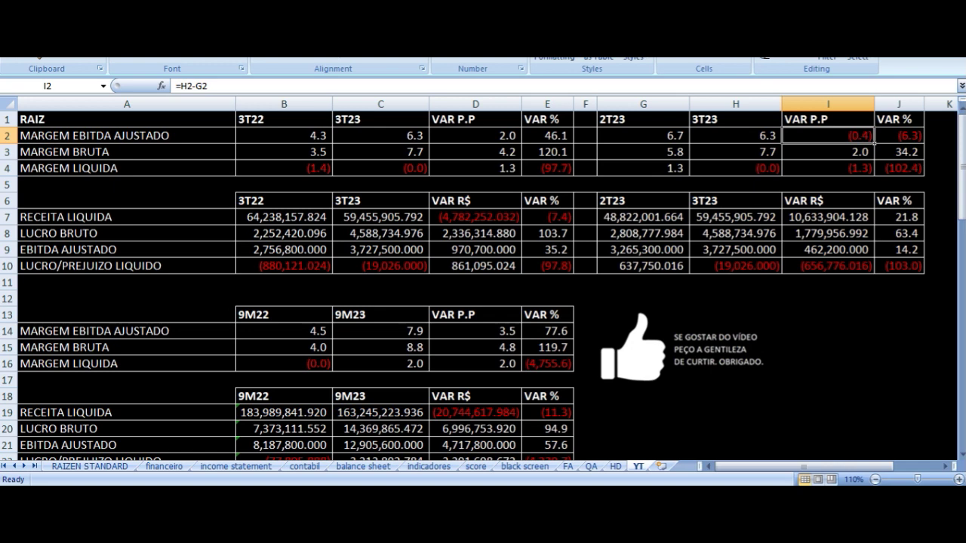
Examine the MARGEM BRUTA row for 2T23, 3T23 and the variation in percentage points
left_click(736, 153)
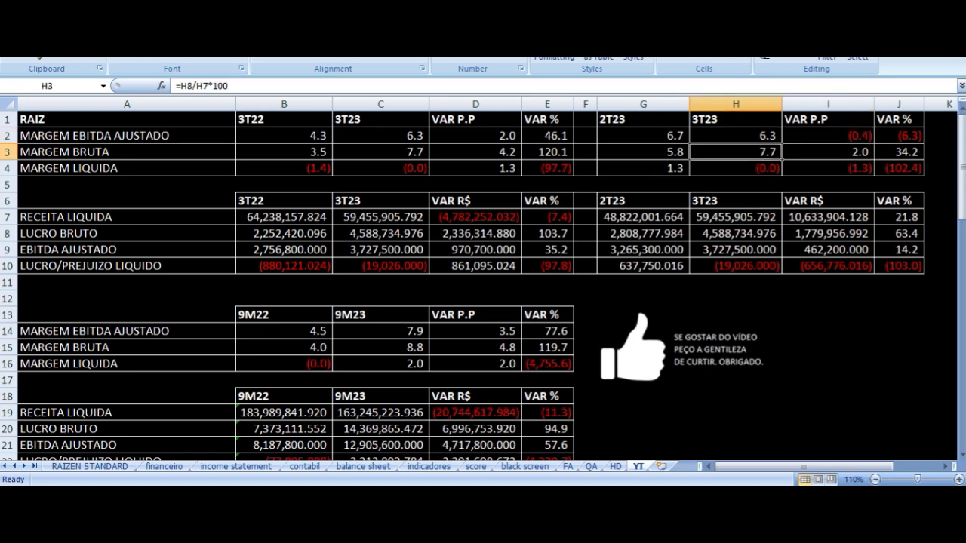
left_click(643, 153)
left_click(735, 153)
left_click(828, 153)
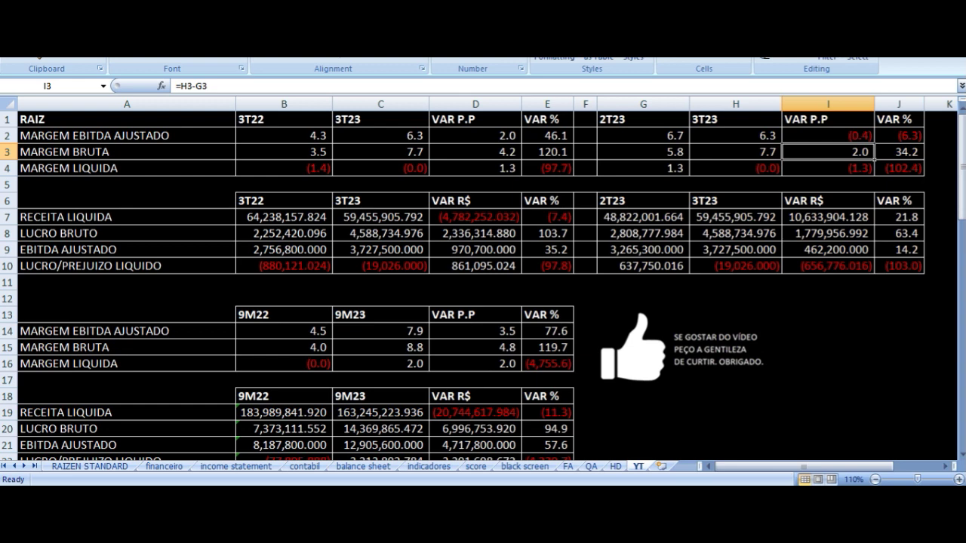
Examine the MARGEM LIQUIDA row for 2T23, 3T23 and the variation in percentage points
key("Down")
key("Left")
key("Left")
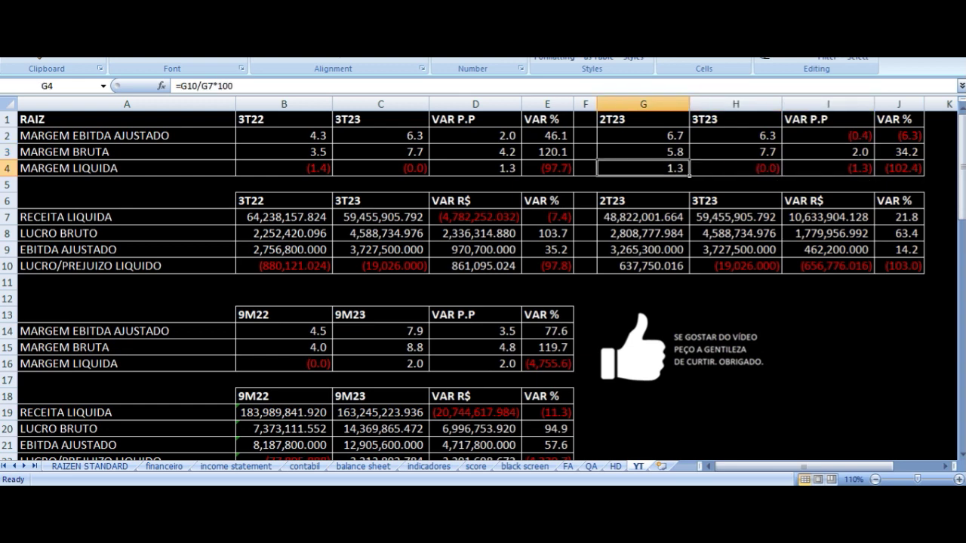
left_click(736, 168)
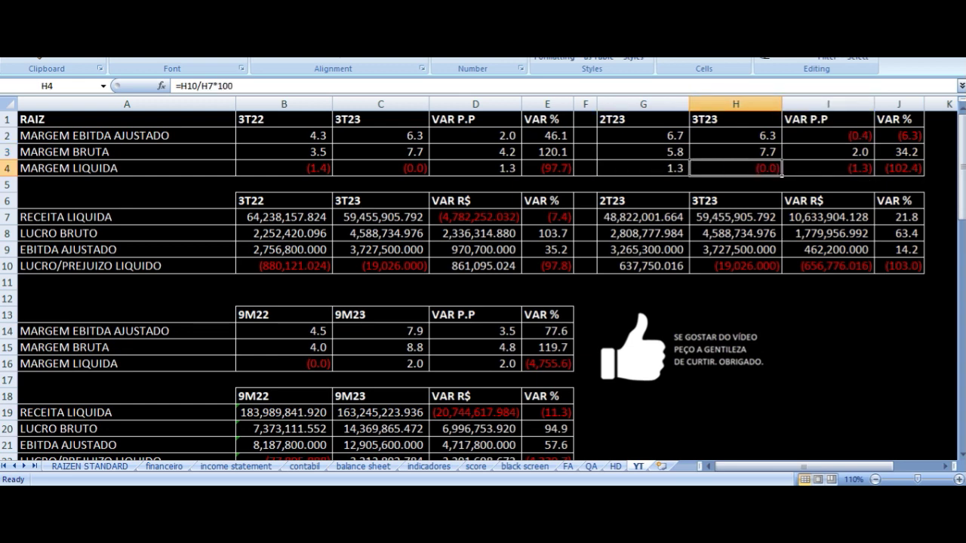
left_click(828, 168)
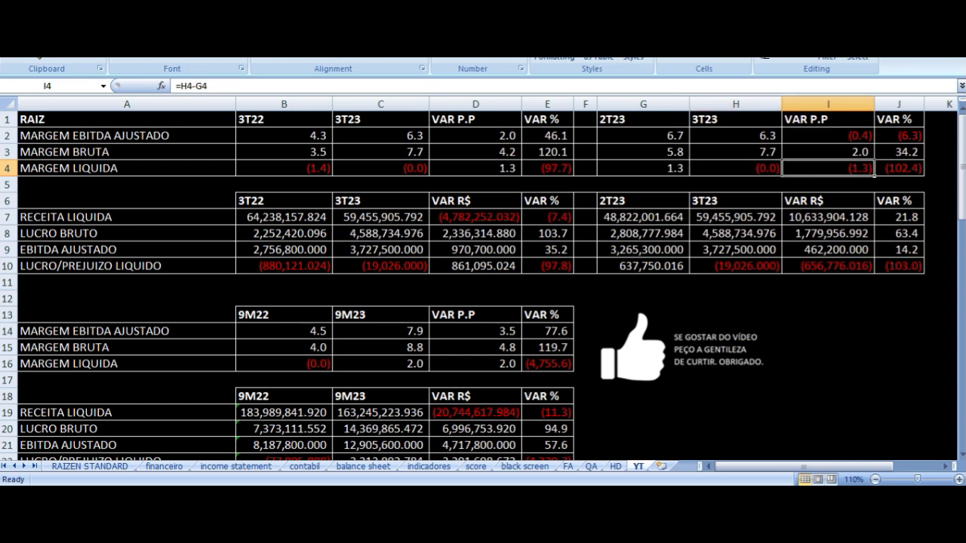
Examine the RECEITA LIQUIDA row for 2T23, 3T23 and its variations in R$ and percent
key("Down")
key("Down")
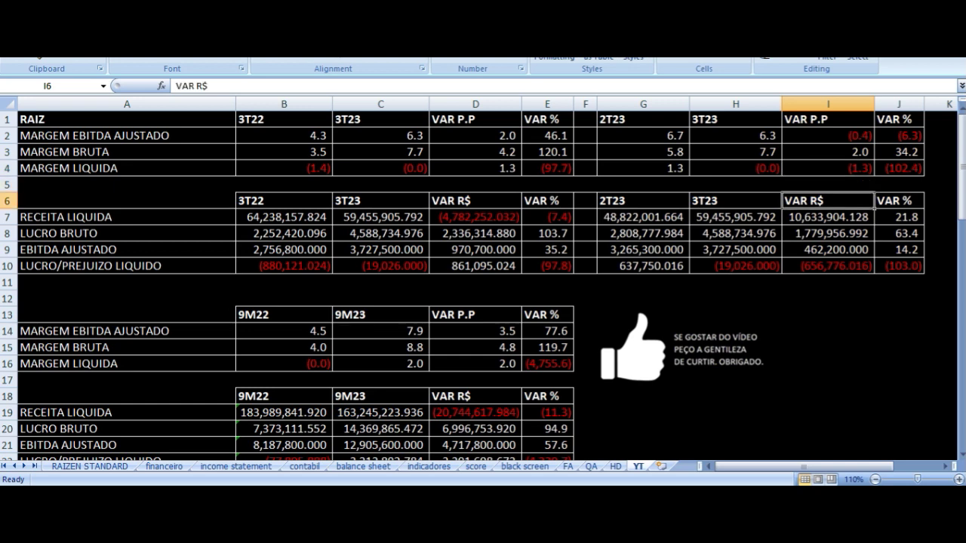
key("Down")
key("Left")
key("Left")
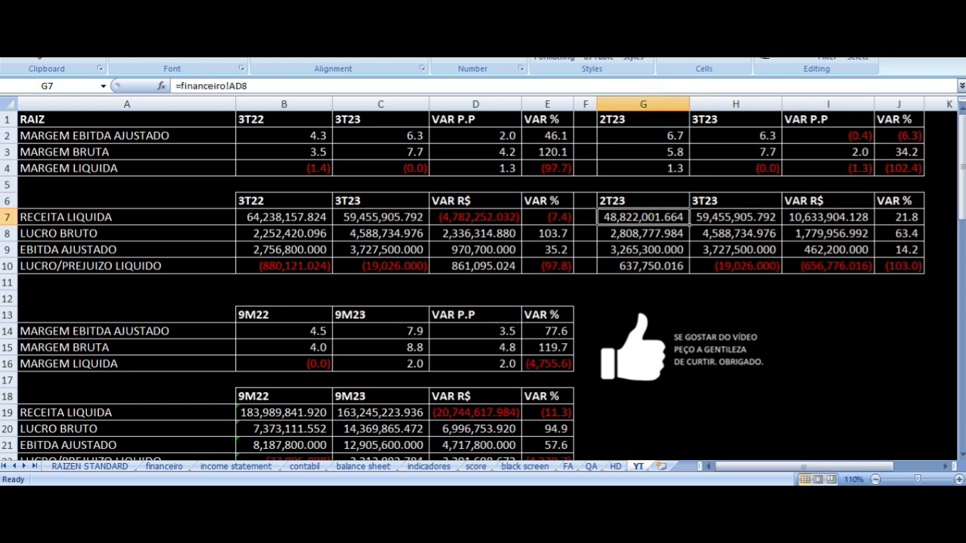
key("Up")
key("Down")
key("Right")
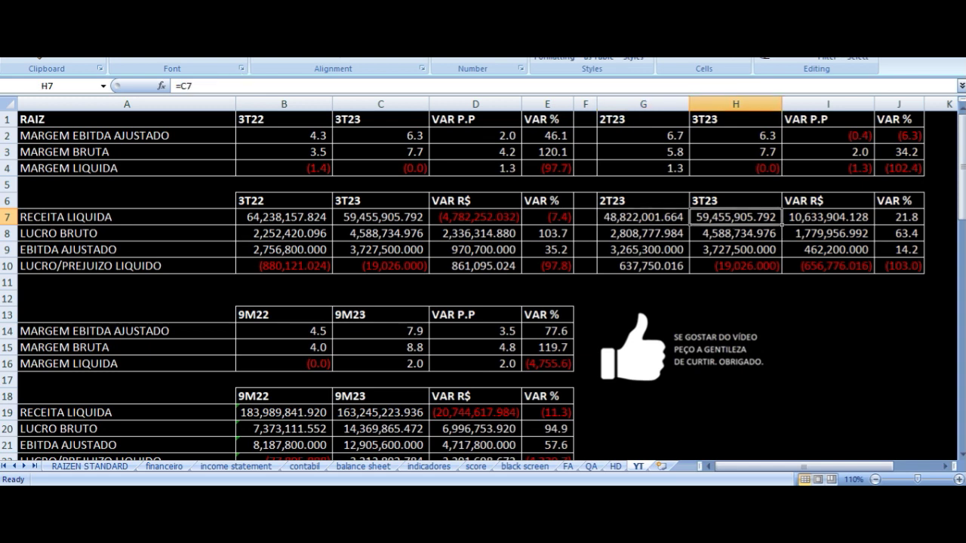
key("Right")
key("Right")
Compare the 2T23 to 3T23 RECEITA LIQUIDA variations with the 3T22 to 3T23 figures in the same row
key("Left")
key("Left")
key("Left")
key("Left")
key("Left")
key("Left")
key("Left")
key("Left")
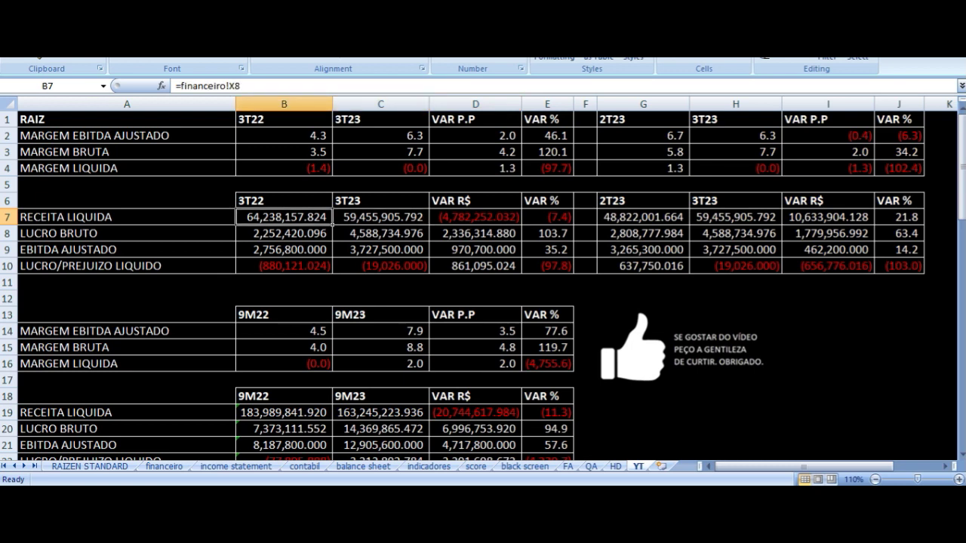
key("Right")
key("Right")
key("Right")
key("Right")
key("Right")
key("Right")
key("Right")
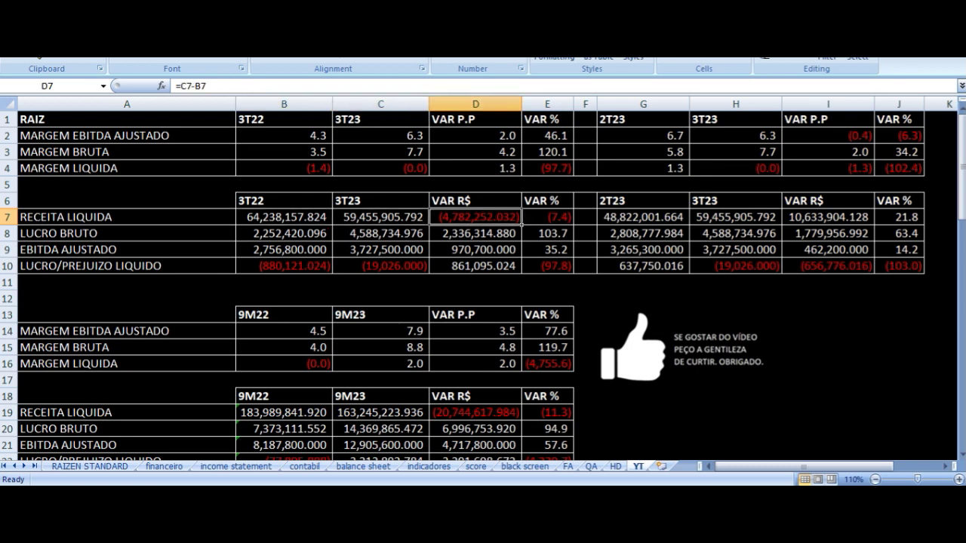
key("Right")
Examine the LUCRO BRUTO row for 2T23, 3T23 and its variations in R$ and percent
key("Down")
key("Left")
key("Left")
key("Left")
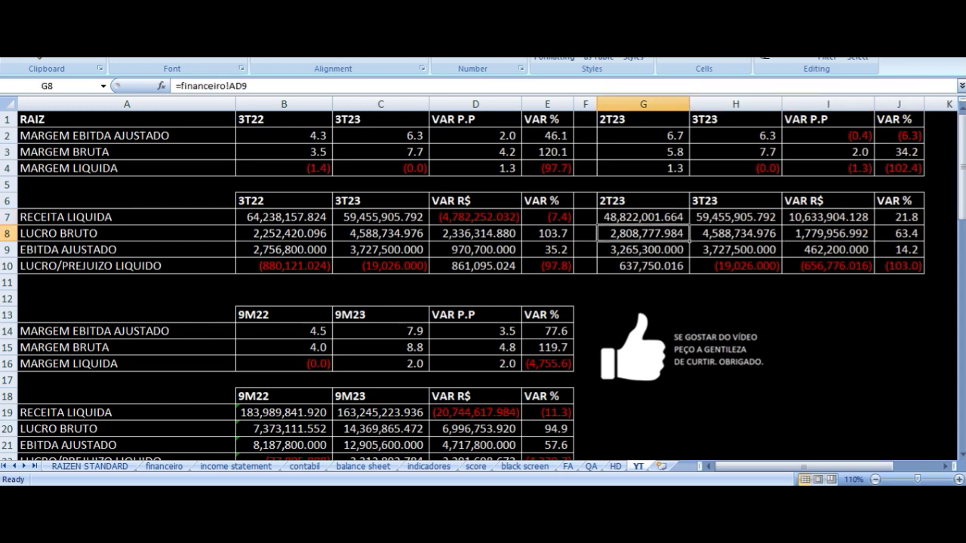
key("Right")
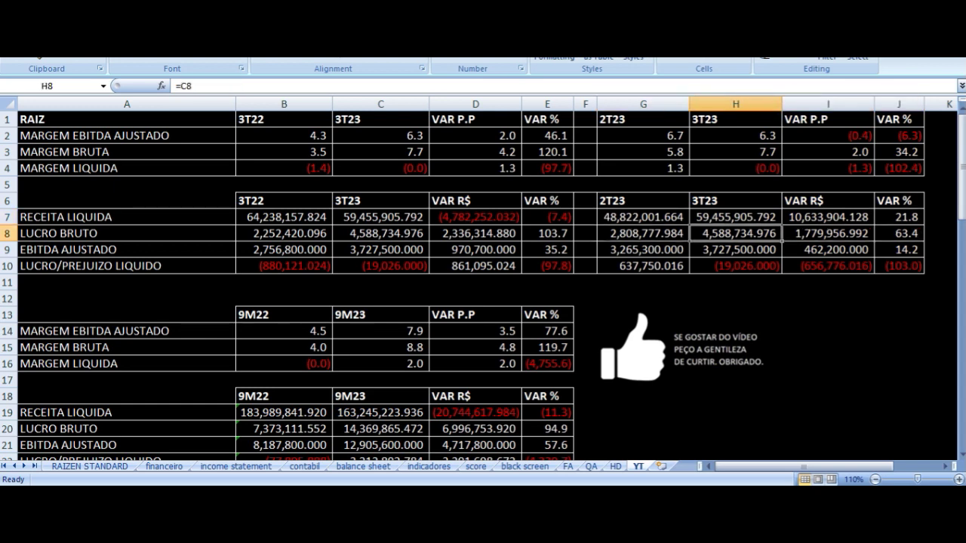
key("Right")
key("Right")
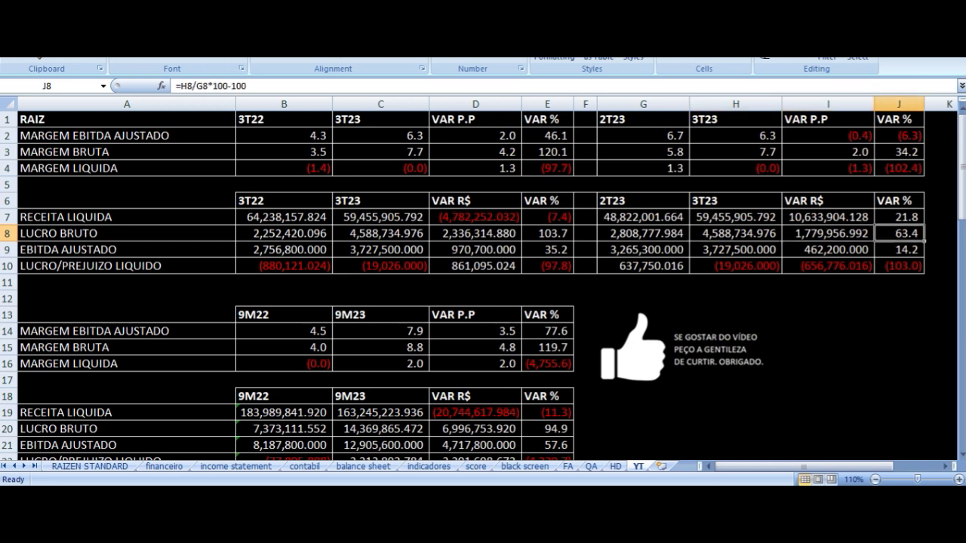
Examine the EBITDA AJUSTADO row for 2T23, 3T23 and its variations in R$ and percent
key("Down")
key("Left")
key("Left")
key("Left")
key("Left")
key("Right")
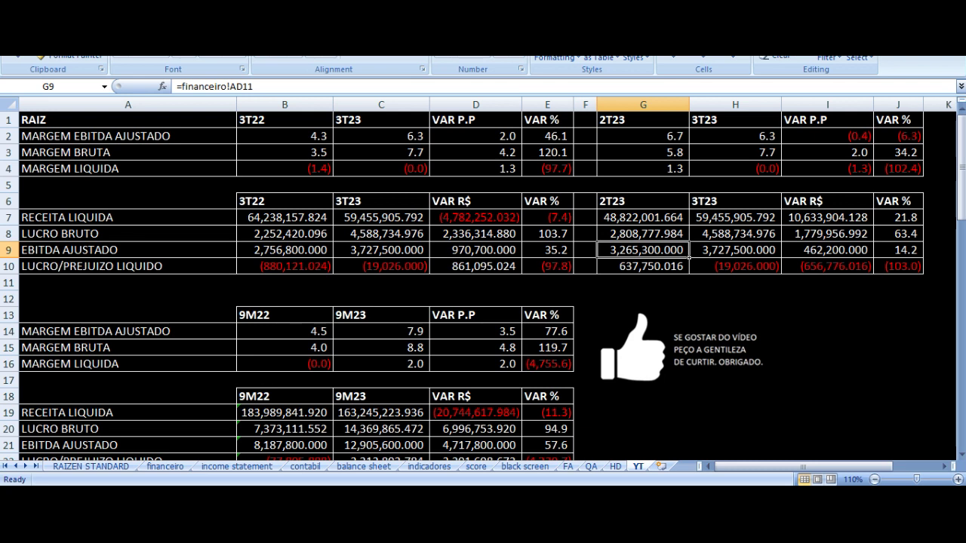
key("Right")
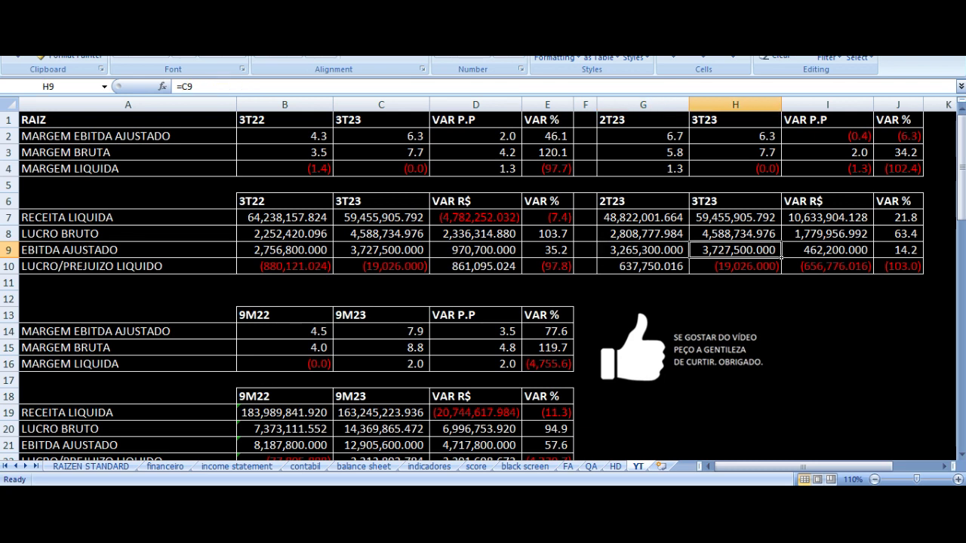
key("Right")
key("Right")
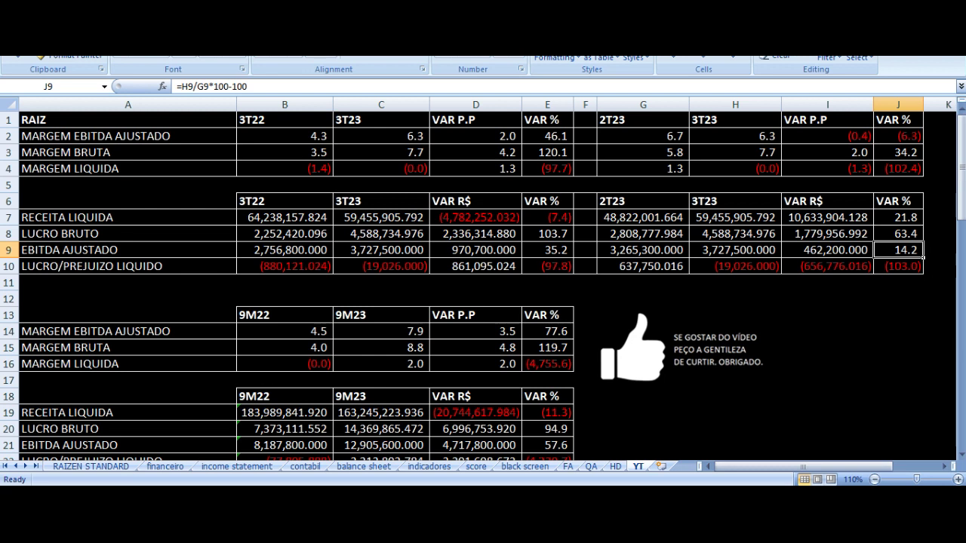
Compare LUCRO/PREJUIZO LIQUIDO between 2T23 and 3T23, and recheck the EBITDA AJUSTADO variation in R$
key("Down")
key("Left")
key("Left")
key("Left")
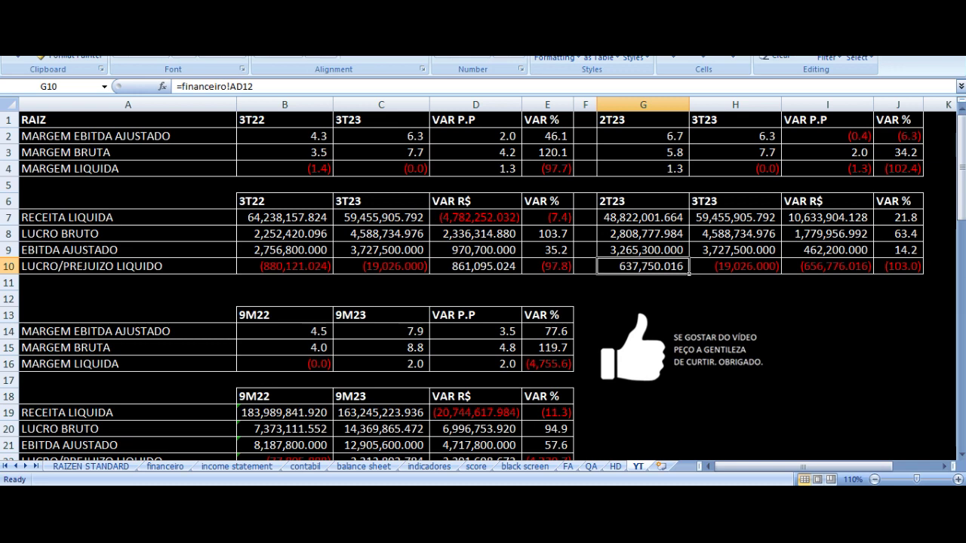
key("Right")
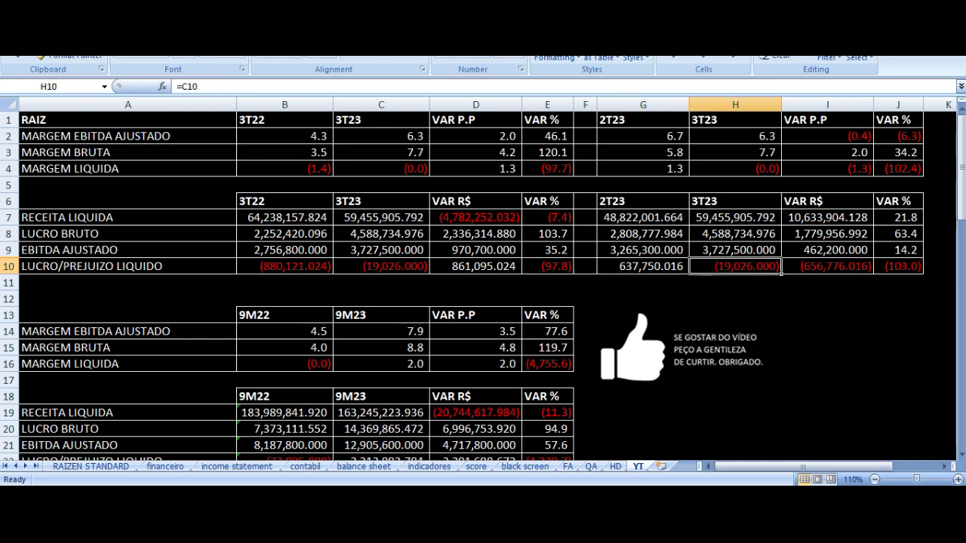
key("Up")
key("Right")
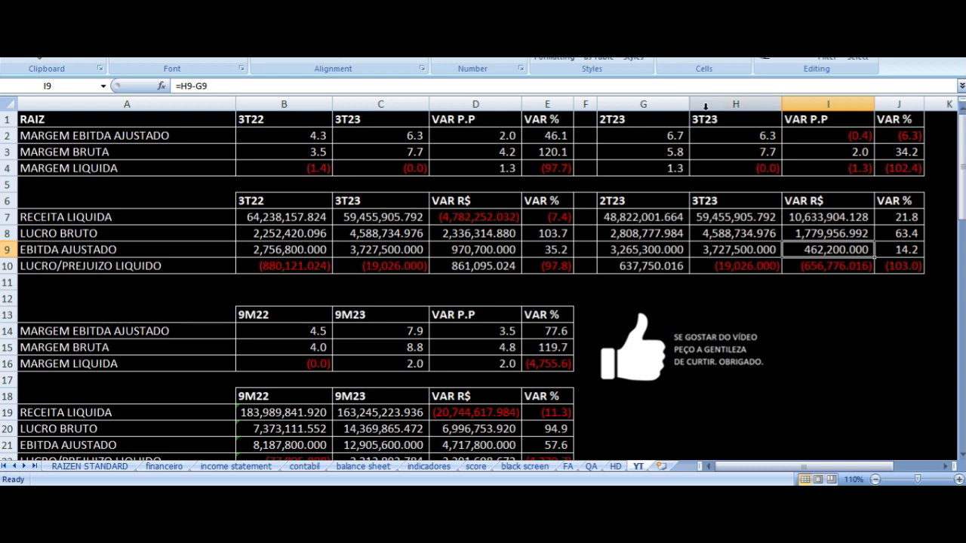
Highlight the 2T23 versus 3T23 block G1:J10 and recheck the 3T23 net result and the revenue and EBITDA percent variations
left_click_drag(681, 118, 880, 268)
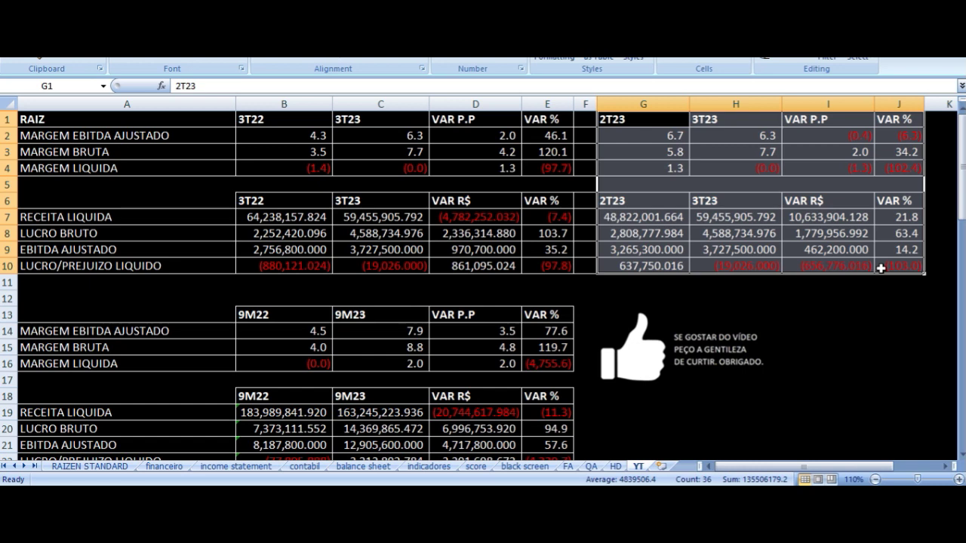
left_click(741, 267)
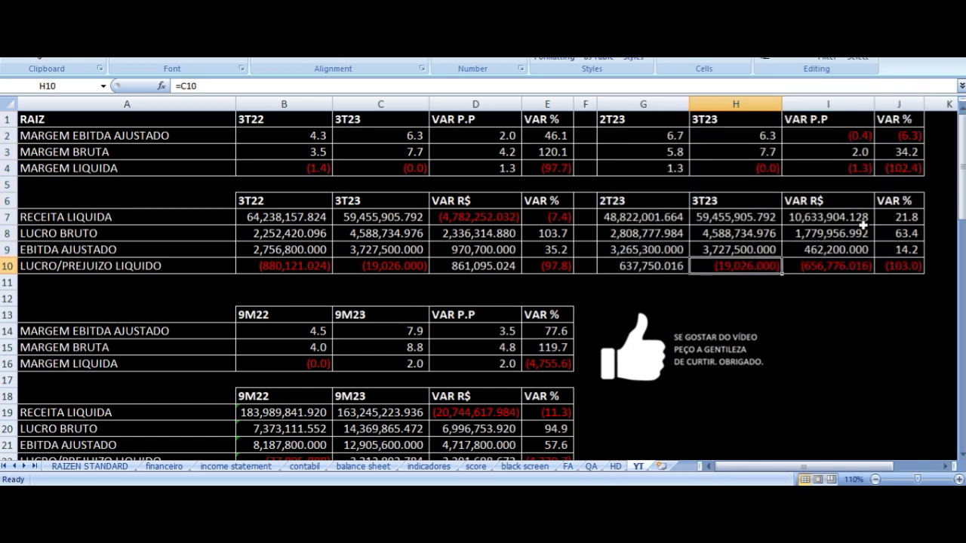
left_click(894, 218)
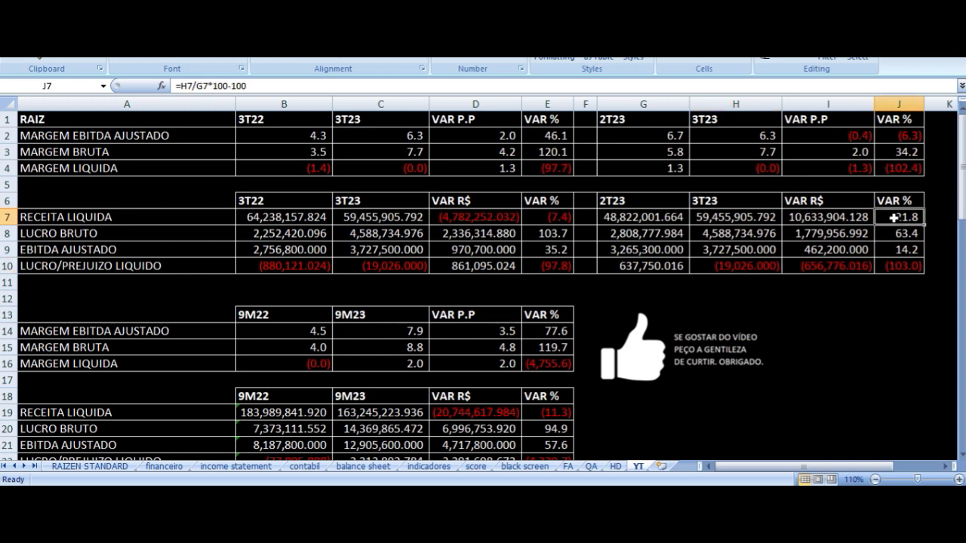
left_click(902, 249)
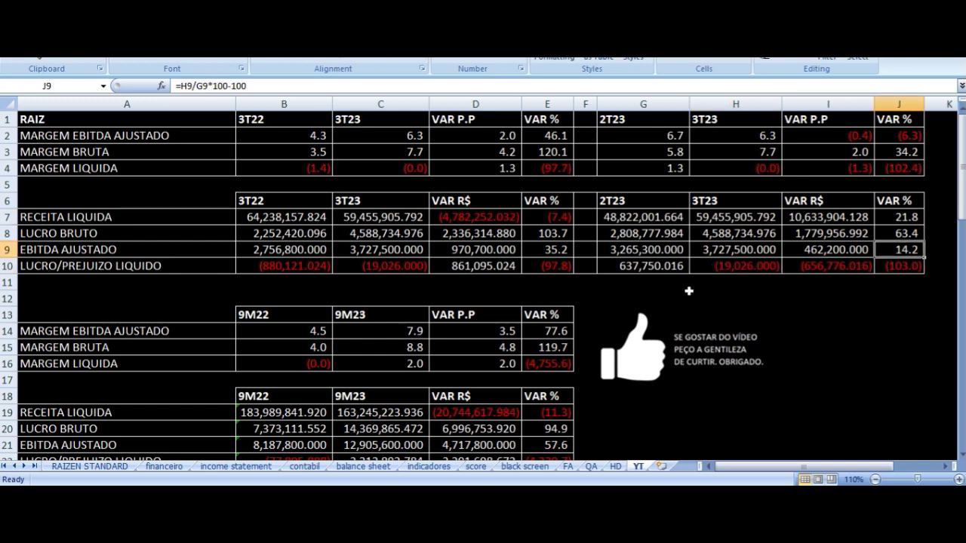
Bring up the nine-month comparison tables and examine the 9M22 and 9M23 column headings of the margin table
scroll(502, 282, "down", 3)
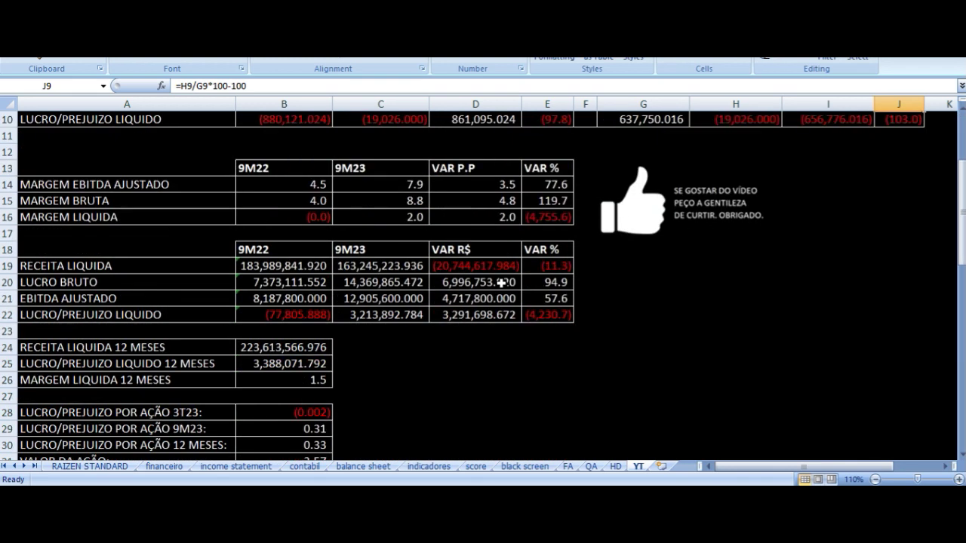
scroll(501, 282, "down", 1)
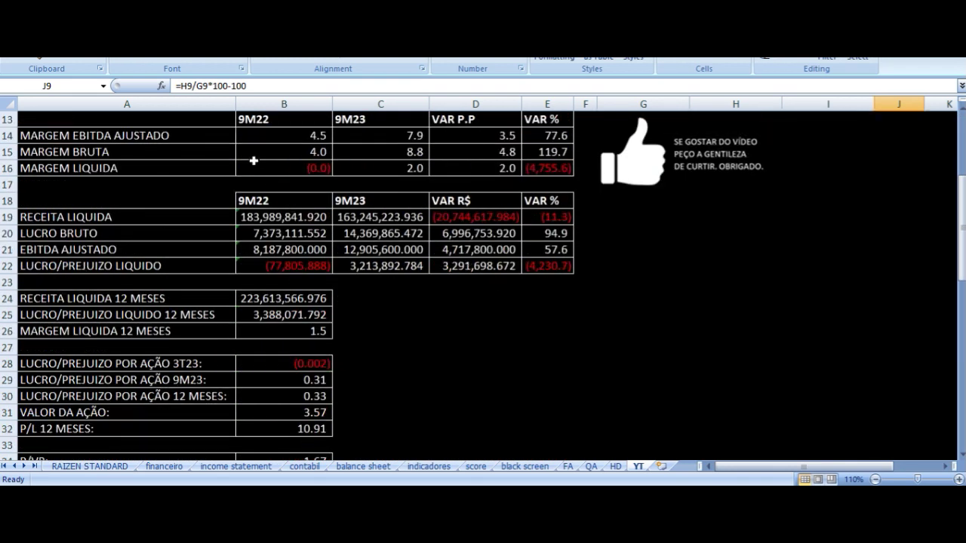
left_click(267, 121)
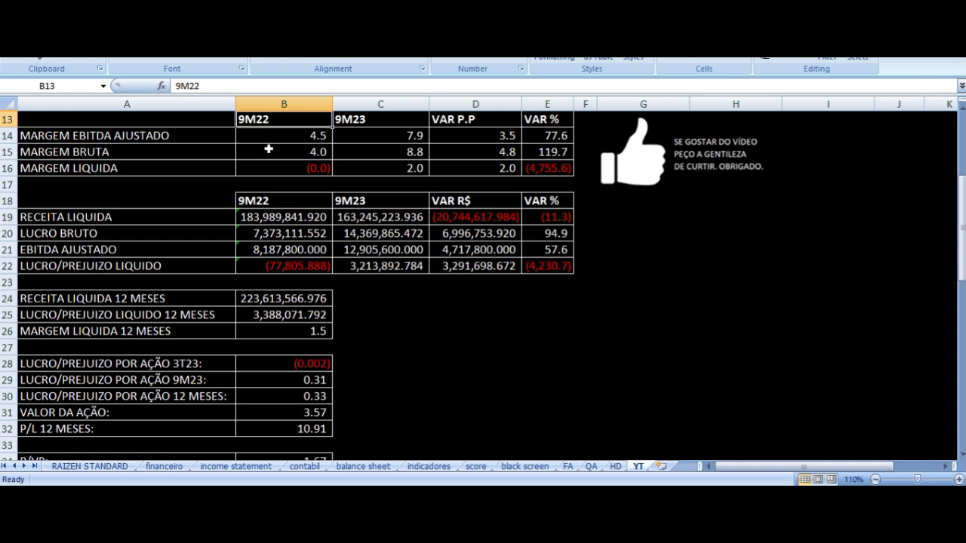
left_click(363, 121)
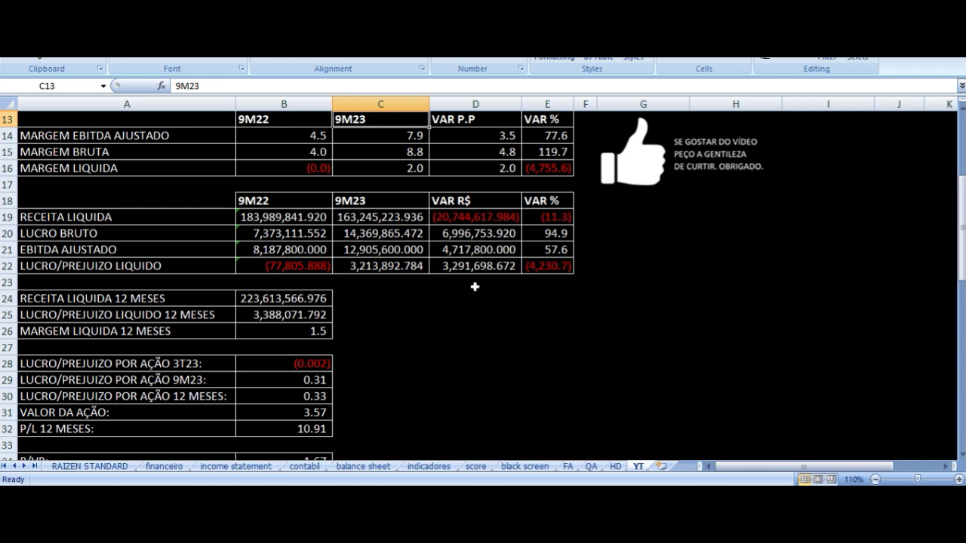
Examine the nine-month MARGEM EBITDA AJUSTADO row across 9M22, 9M23 and its percentage-point variation
key("Left")
key("Left")
key("Down")
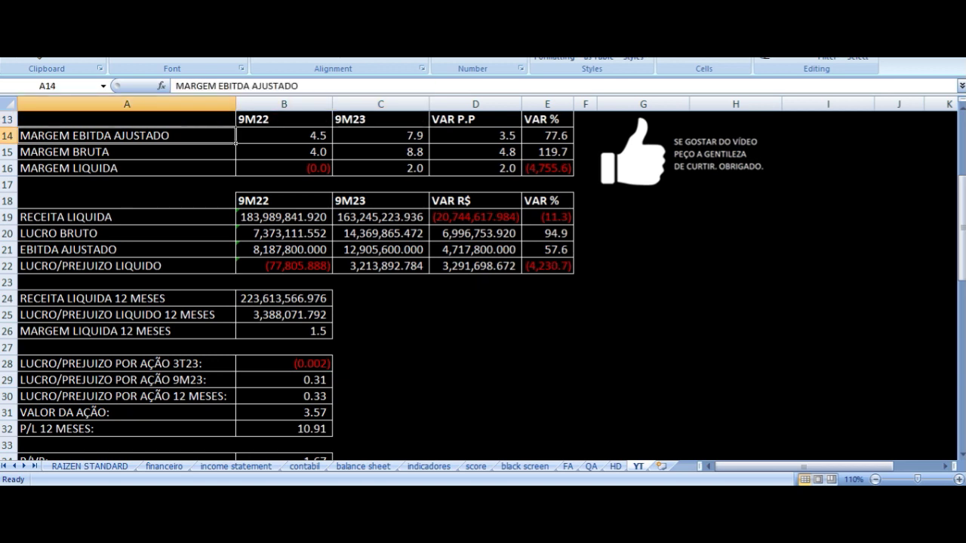
key("Right")
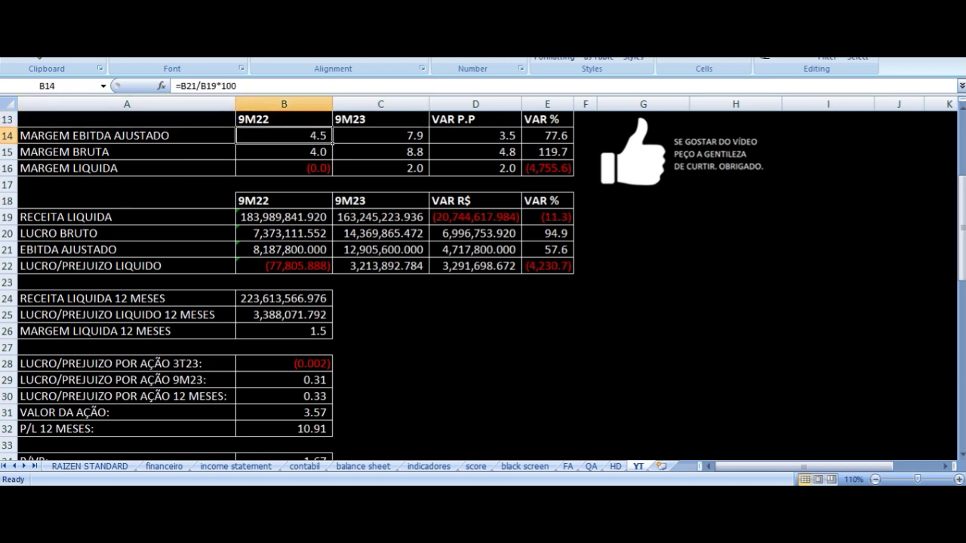
key("Right")
key("Right")
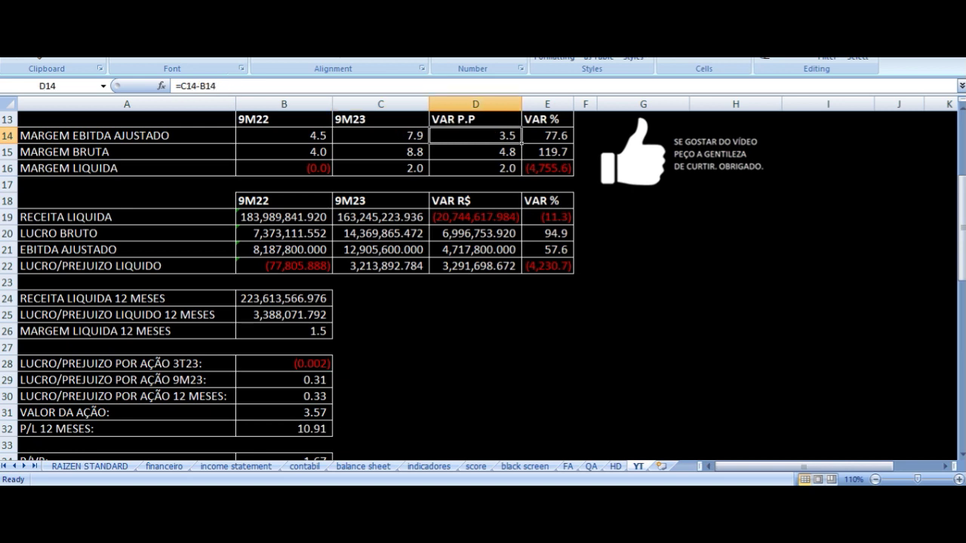
Compare MARGEM BRUTA between 9M22 and 9M23, including its variation in percentage points
key("Down")
key("Left")
key("Left")
key("Left")
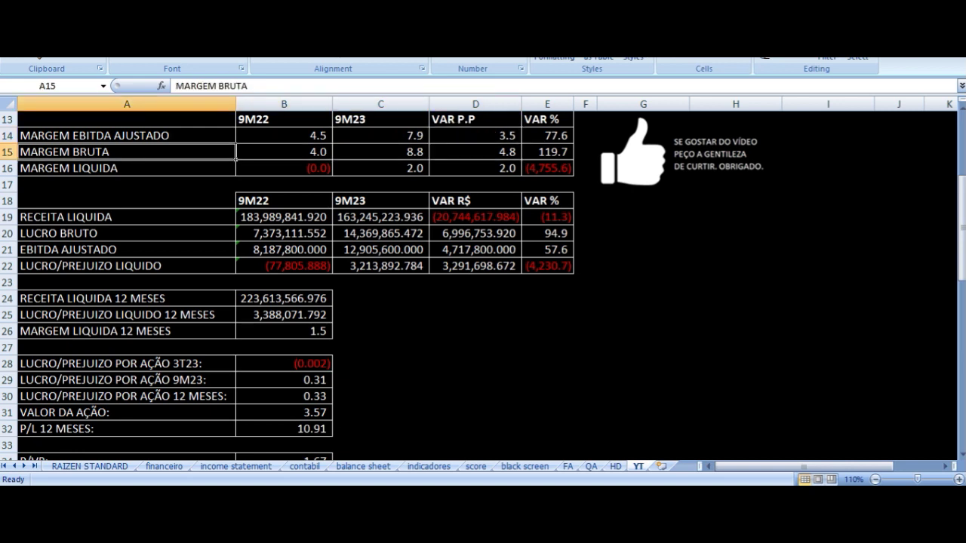
key("Right")
key("Right")
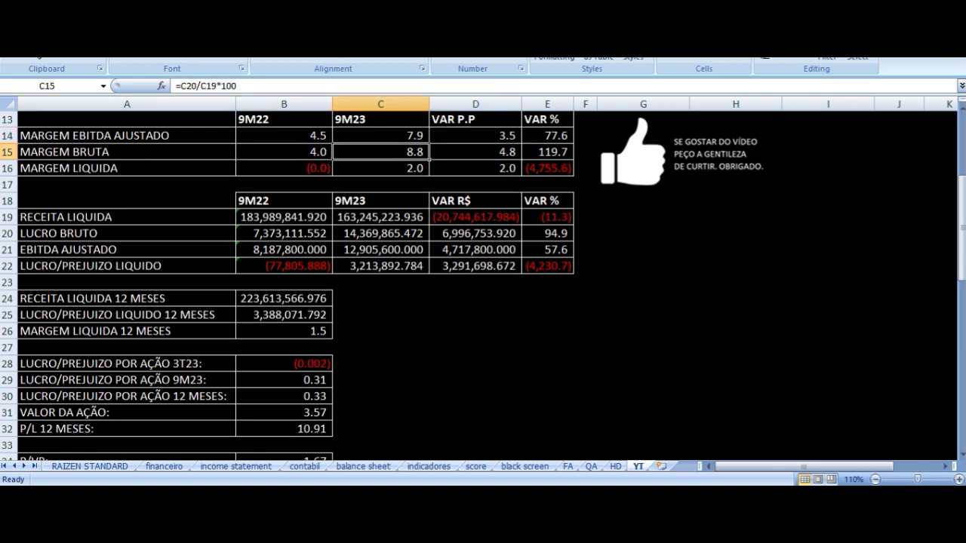
key("Right")
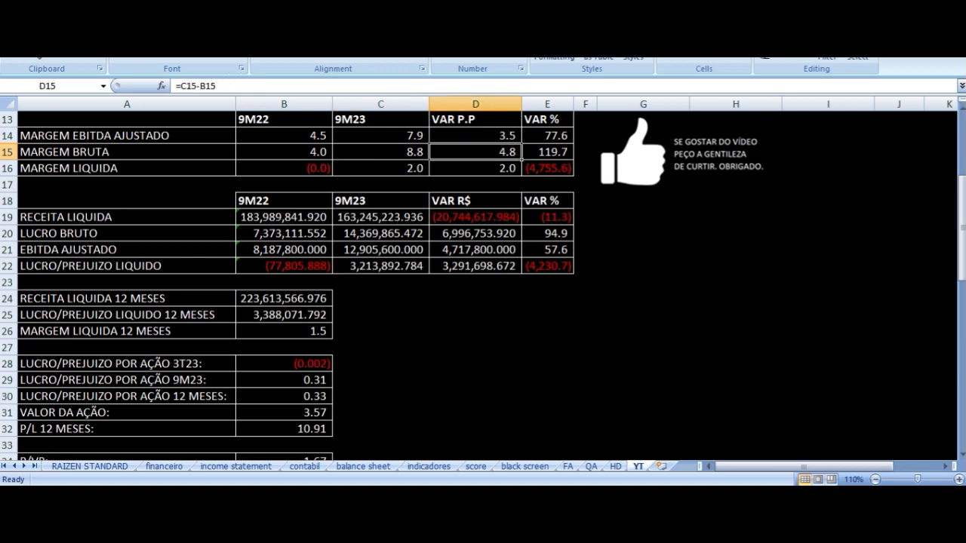
Check MARGEM LIQUIDA for 9M22 and 9M23 and its variation in percentage points
key("Down")
key("Left")
key("Left")
key("Left")
left_click(330, 172)
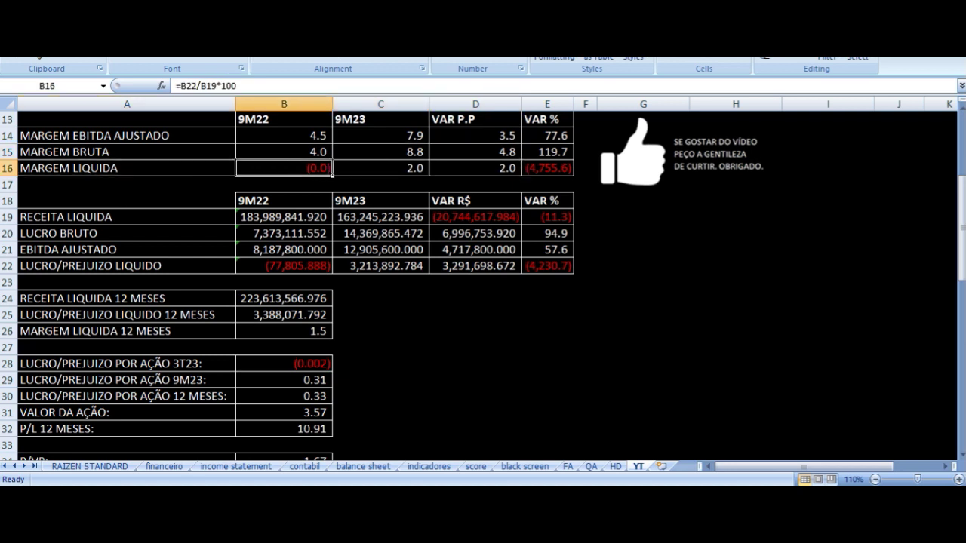
left_click(427, 173)
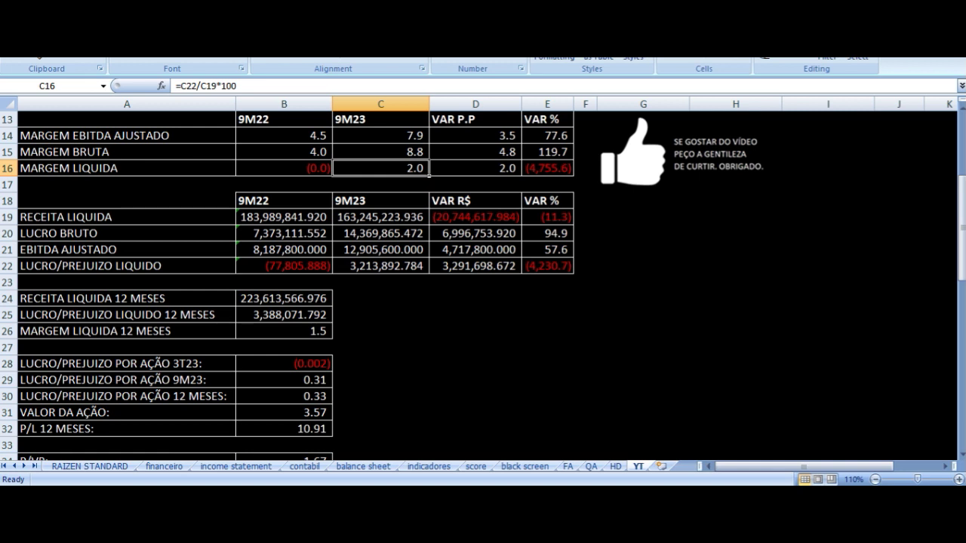
key("Right")
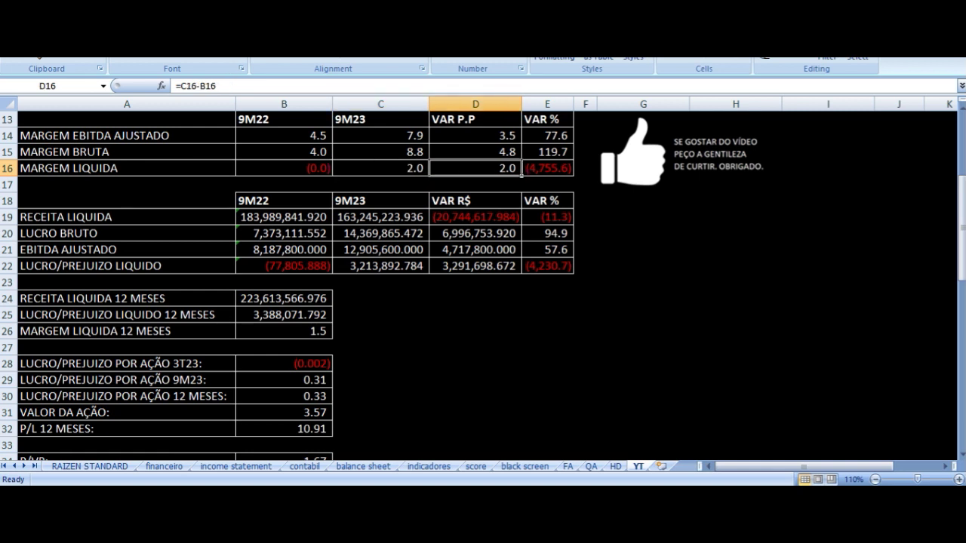
Examine RECEITA LIQUIDA for 9M22 and 9M23 with its variations in R$ and percent
left_click(234, 221)
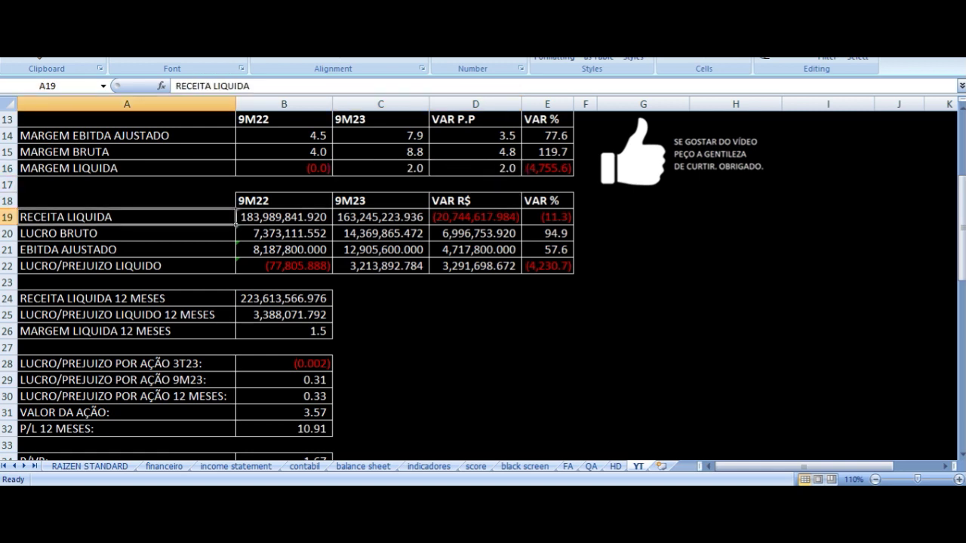
left_click(238, 220)
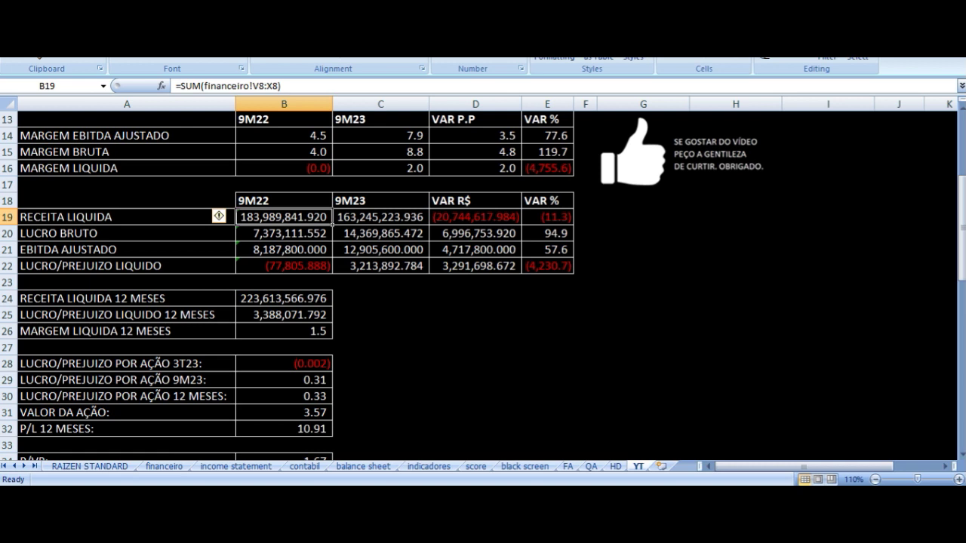
left_click(380, 217)
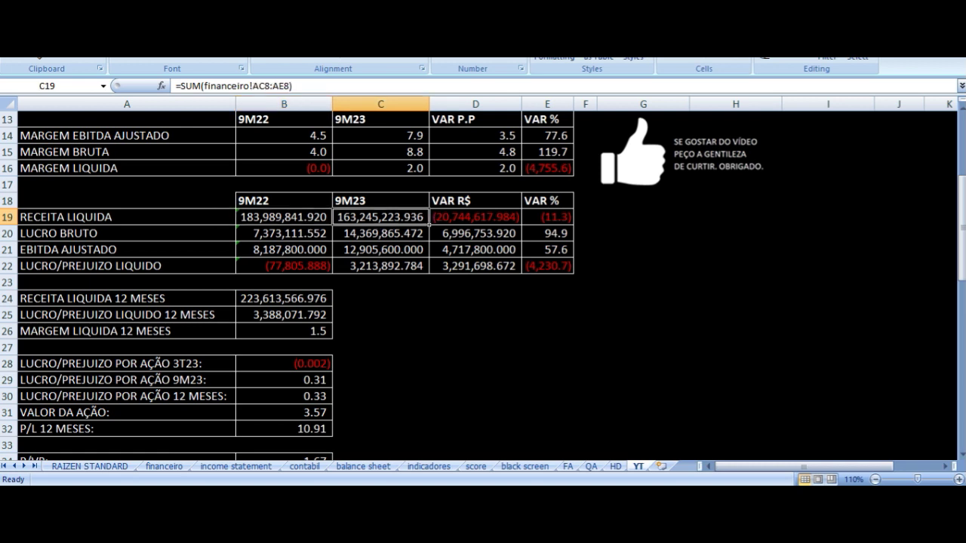
left_click(476, 217)
left_click(547, 218)
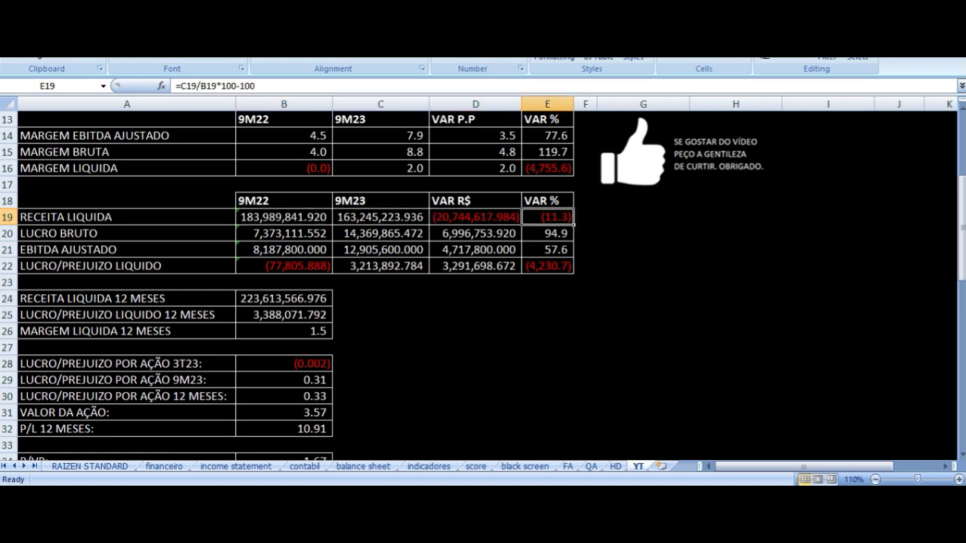
Compare LUCRO BRUTO between 9M22 and 9M23, including its variations in R$ and percent
key("Down")
key("Left")
key("Left")
key("Left")
key("Left")
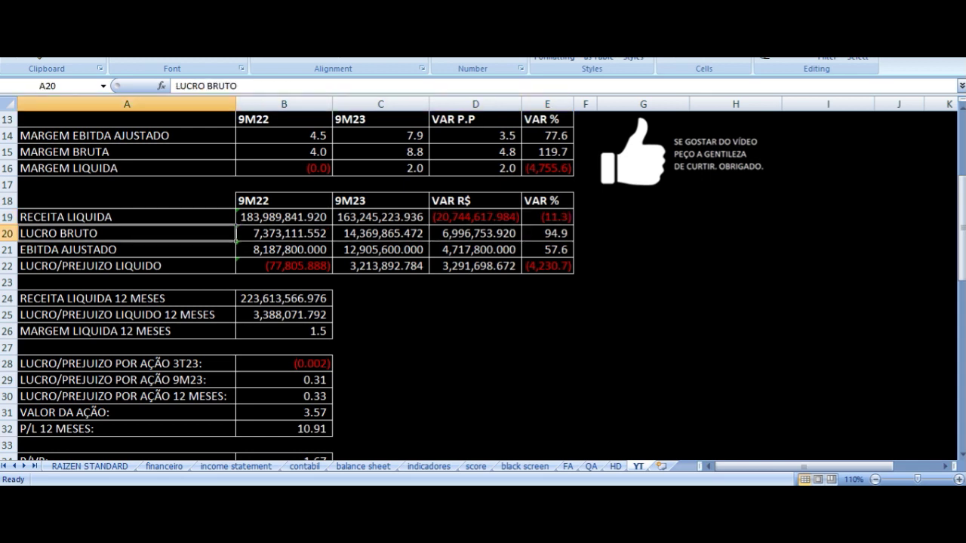
key("Right")
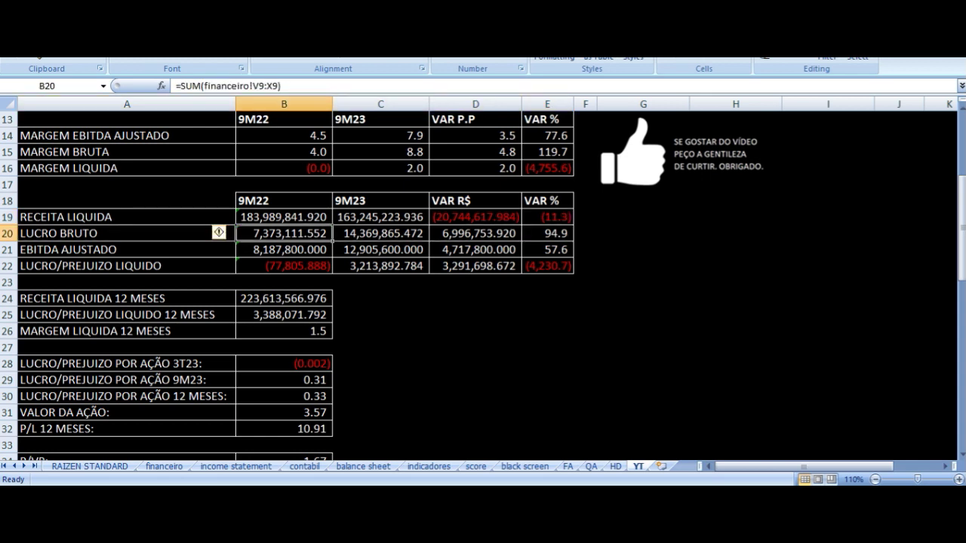
key("Right")
key("Right")
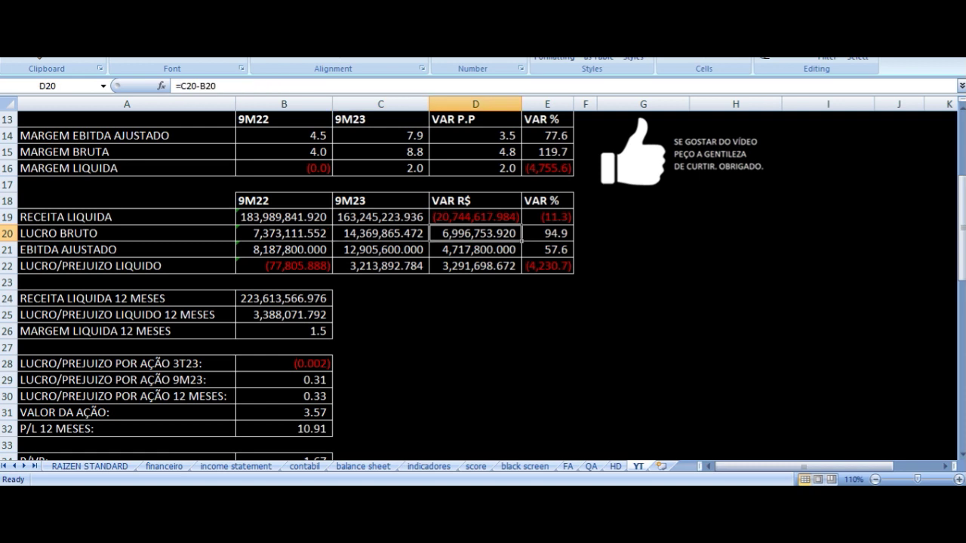
key("Right")
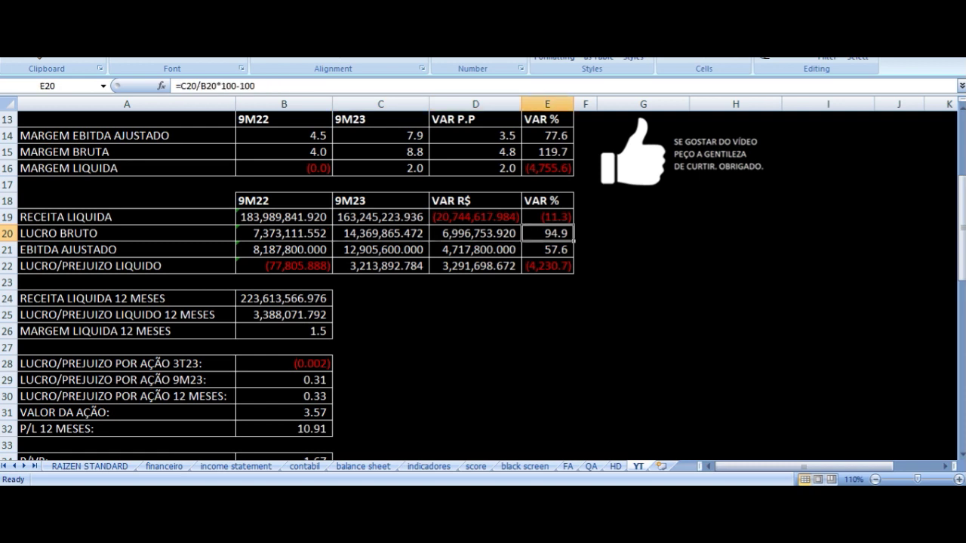
Examine the nine-month EBITDA AJUSTADO row for 9M22, 9M23 and its variations in R$ and percent
key("Down")
key("Left")
key("Left")
key("Left")
key("Left")
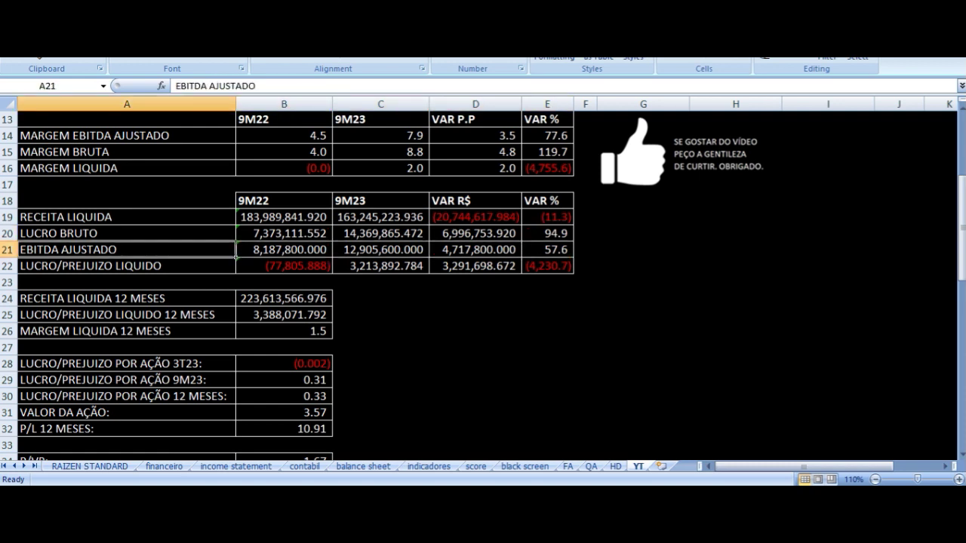
key("Right")
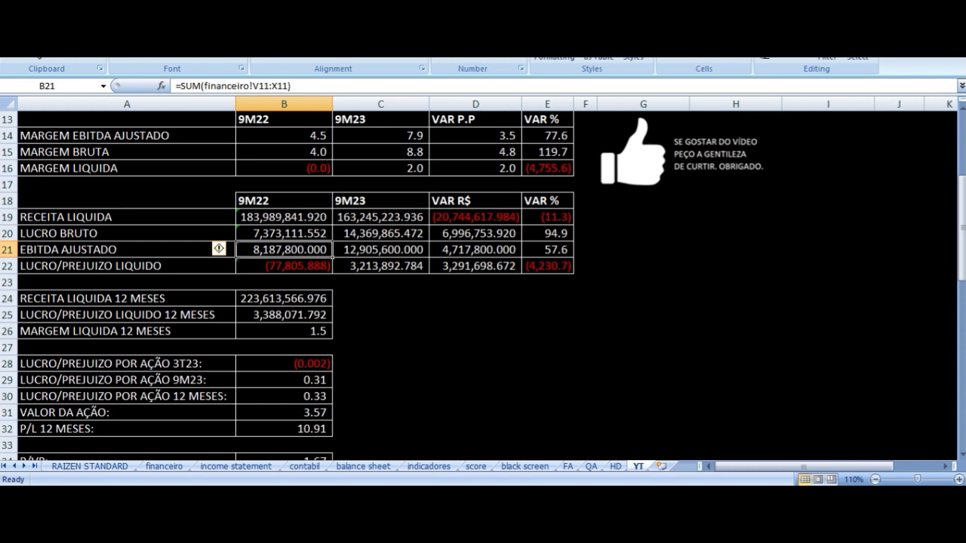
key("Right")
key("Right")
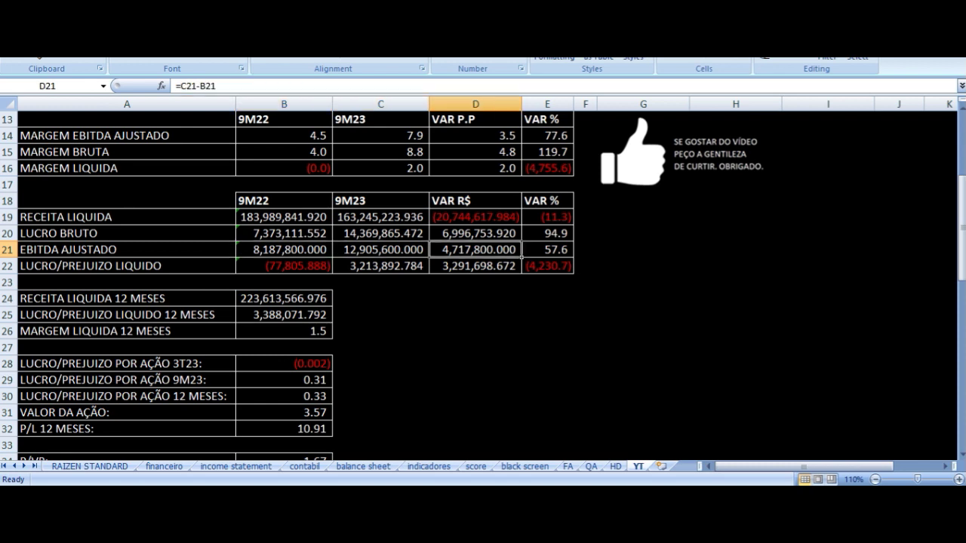
key("Right")
Compare LUCRO/PREJUIZO LIQUIDO between 9M22 and 9M23, along with its variations in R$ and percent
key("Down")
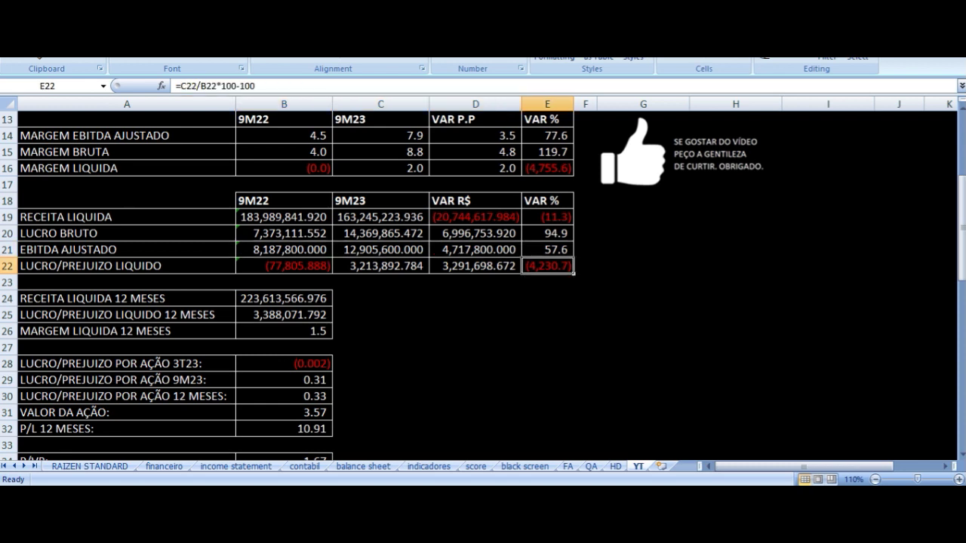
key("Left")
key("Left")
key("Left")
key("Left")
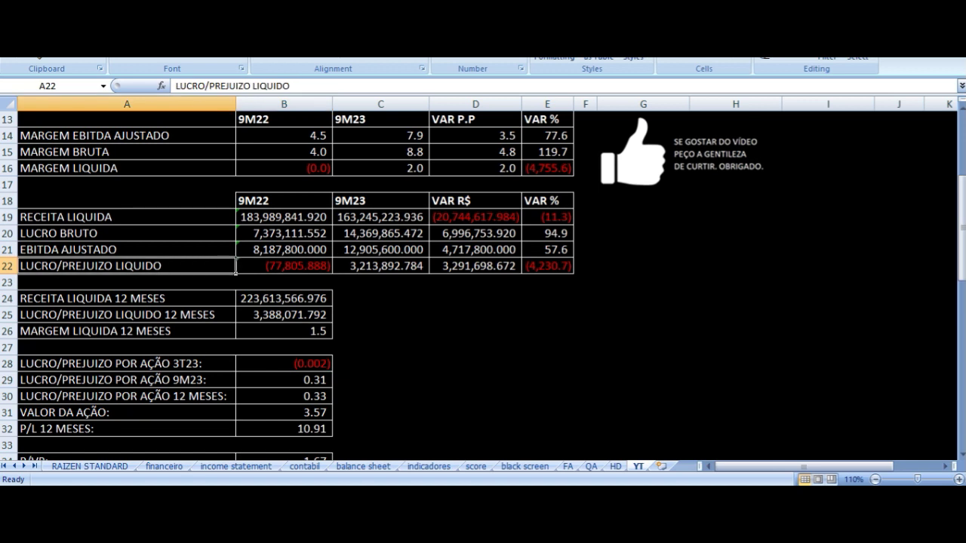
key("Right")
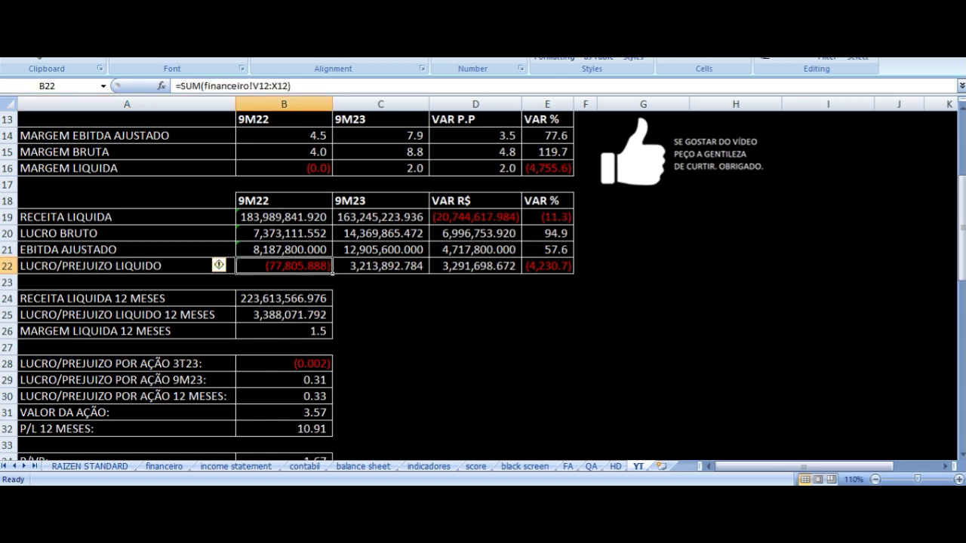
key("Right")
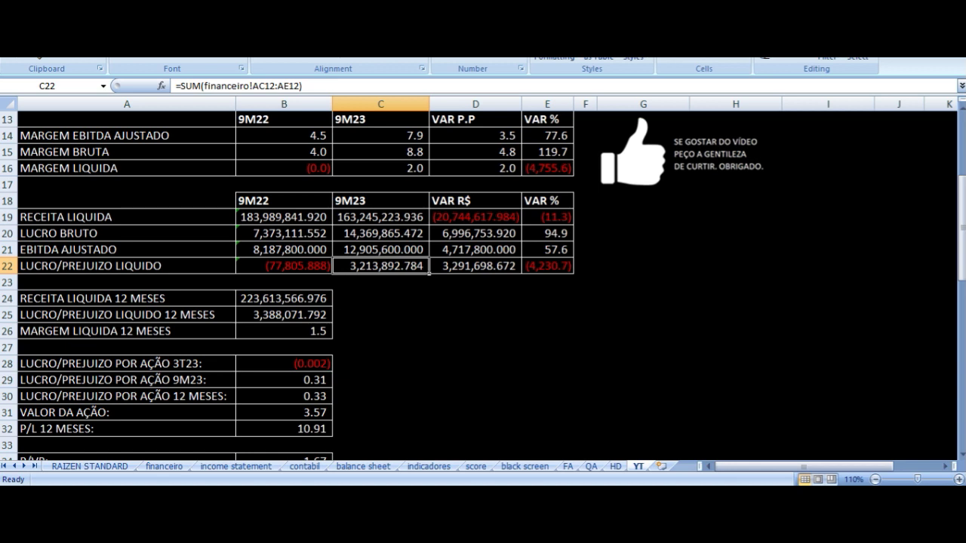
key("Right")
key("Right")
Recheck the nine-month RECEITA LIQUIDA row, starting from its percent variation and returning to the row label
key("Up")
key("Up")
key("Up")
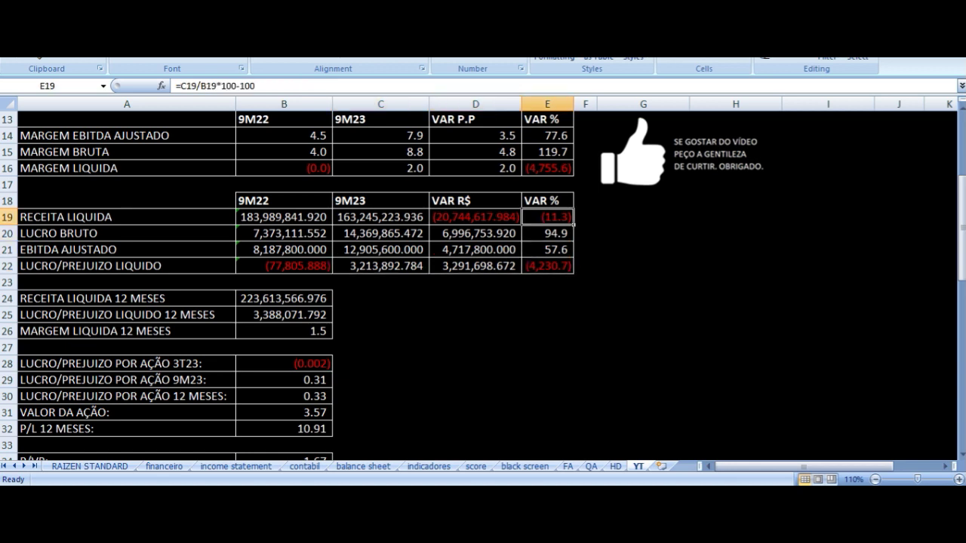
key("Left")
key("Left")
key("Left")
key("Left")
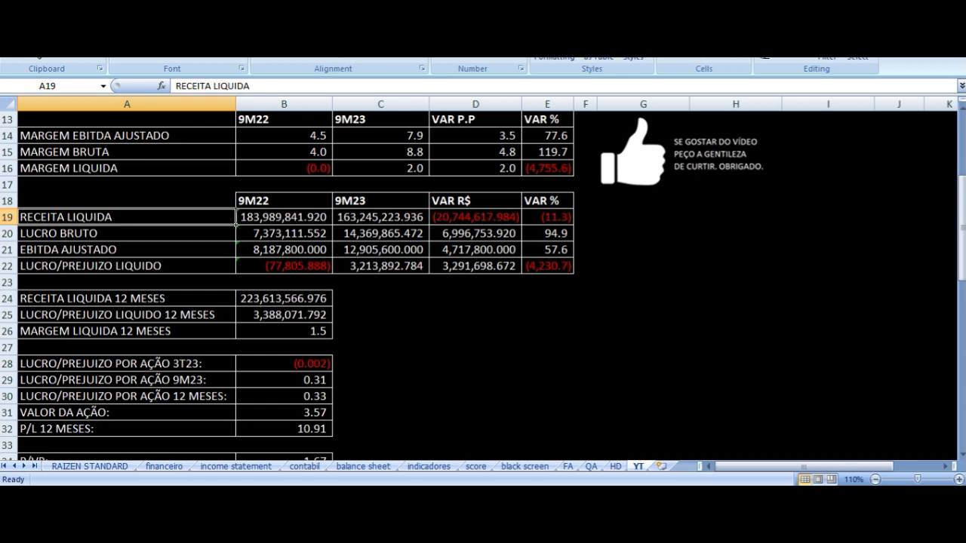
Review the VAR % column of the nine-month results table from RECEITA LIQUIDA downwards, including LUCRO BRUTO
key("Right")
key("Right")
key("Right")
key("Right")
key("Down")
key("Down")
key("Down")
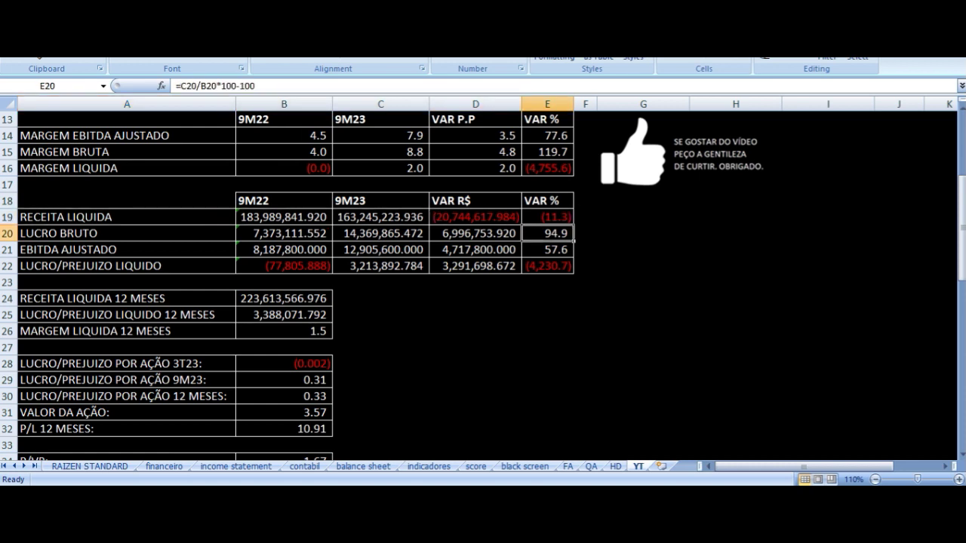
Recheck the nine-month results table, ending on the 9M22 LUCRO/PREJUIZO LIQUIDO
key("Left")
key("Left")
key("Left")
key("Up")
key("Right")
key("Right")
key("Down")
key("Left")
key("Left")
key("Right")
key("Left")
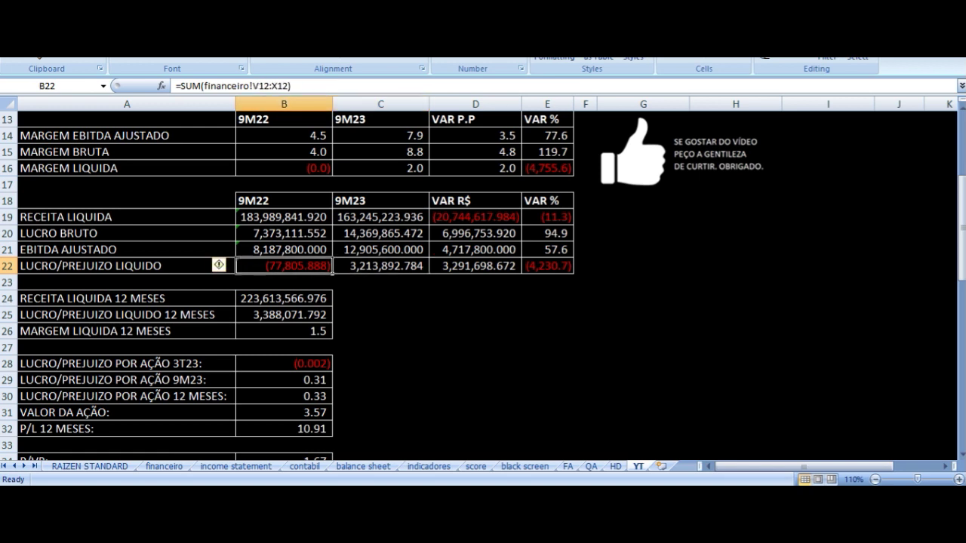
Recheck the 9M23 RECEITA LIQUIDA and its variation in R$ against 9M22
key("Right")
key("Up")
key("Up")
key("Up")
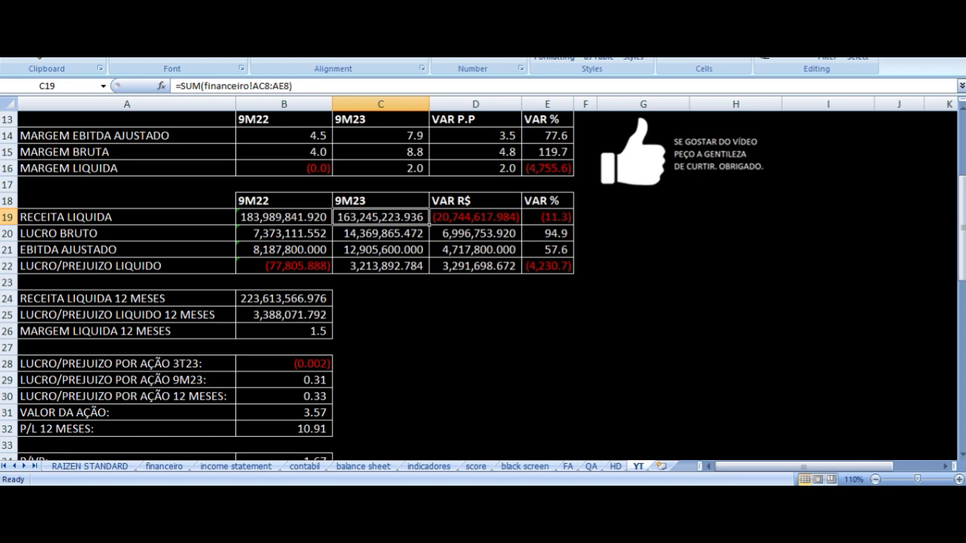
key("Left")
key("Left")
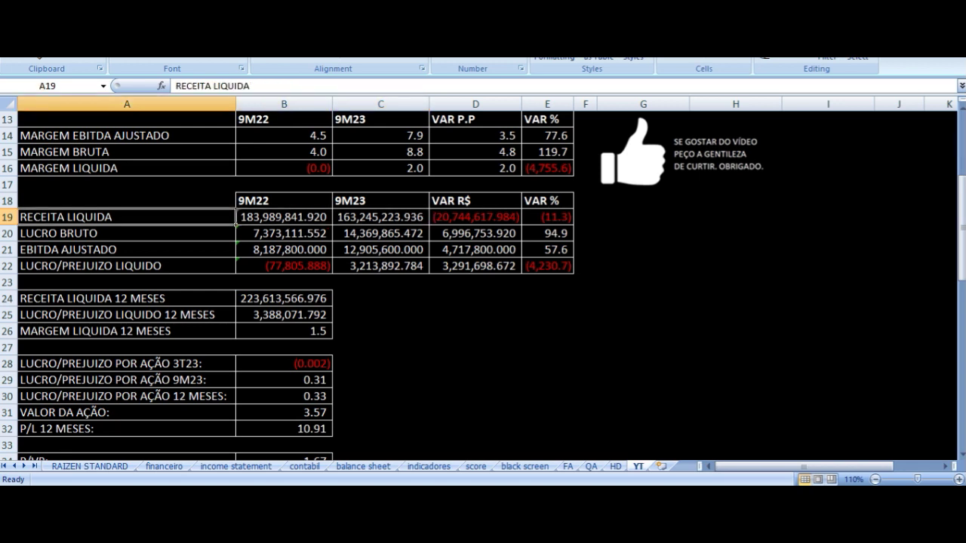
key("Right")
key("Right")
key("Right")
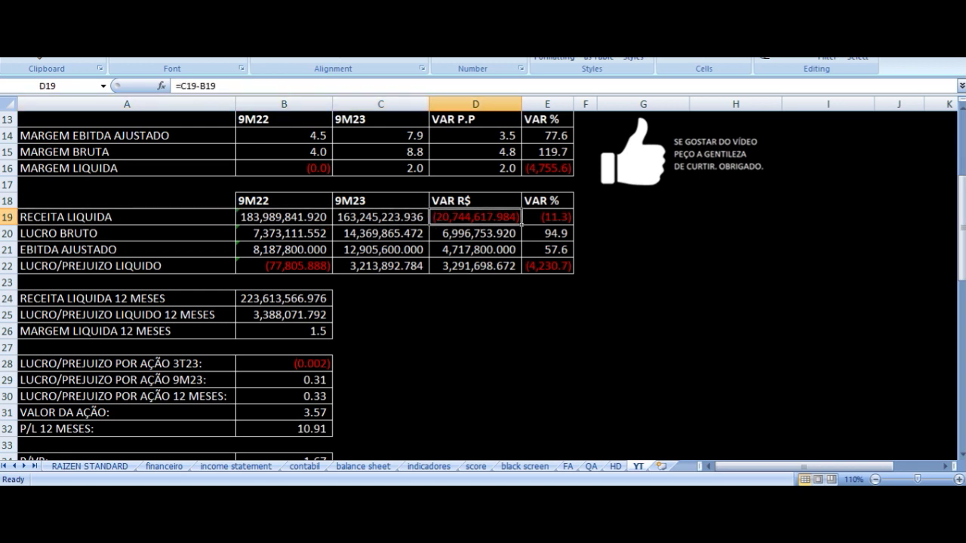
Examine the twelve-month net revenue in the RECEITA LIQUIDA 12 MESES row
key("Left")
key("Left")
key("Down")
key("Left")
key("Down")
key("Down")
key("Down")
key("Down")
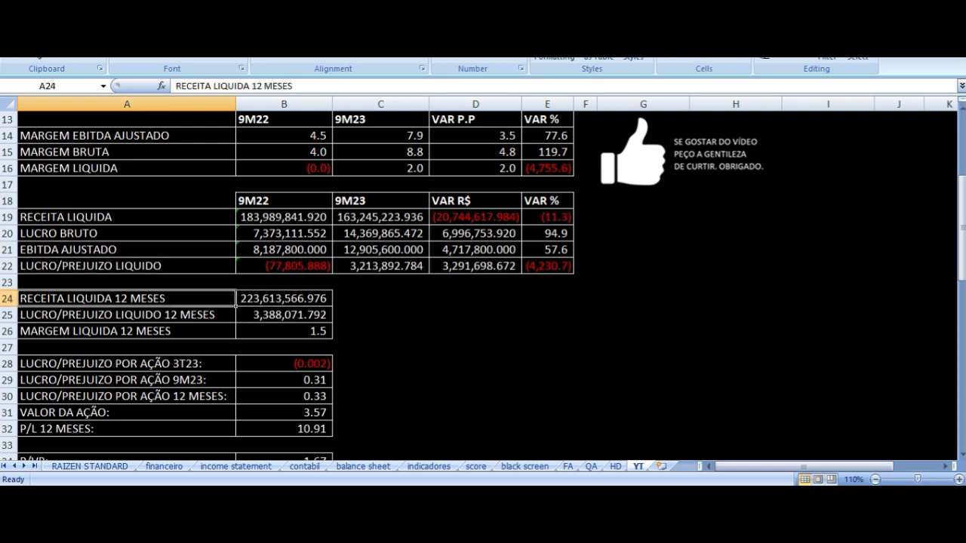
key("Right")
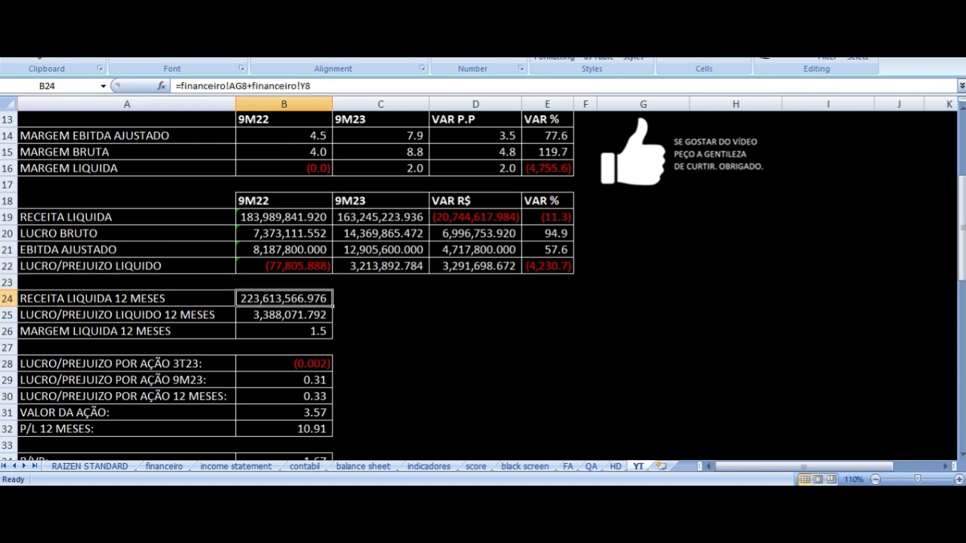
Examine the twelve-month net result in the LUCRO/PREJUIZO LIQUIDO 12 MESES row
key("Down")
key("Left")
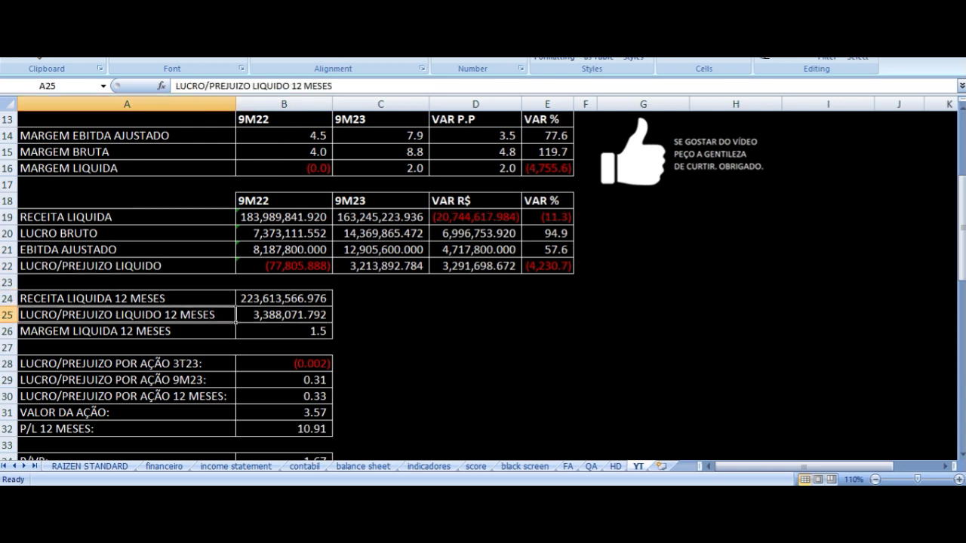
key("Right")
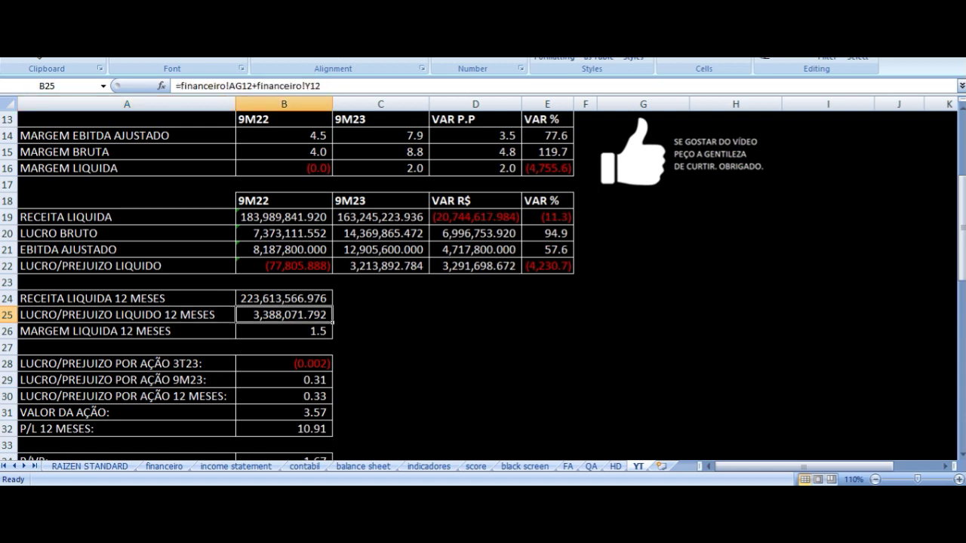
Examine the twelve-month net margin and its formula in the MARGEM LIQUIDA 12 MESES row
key("Down")
key("Left")
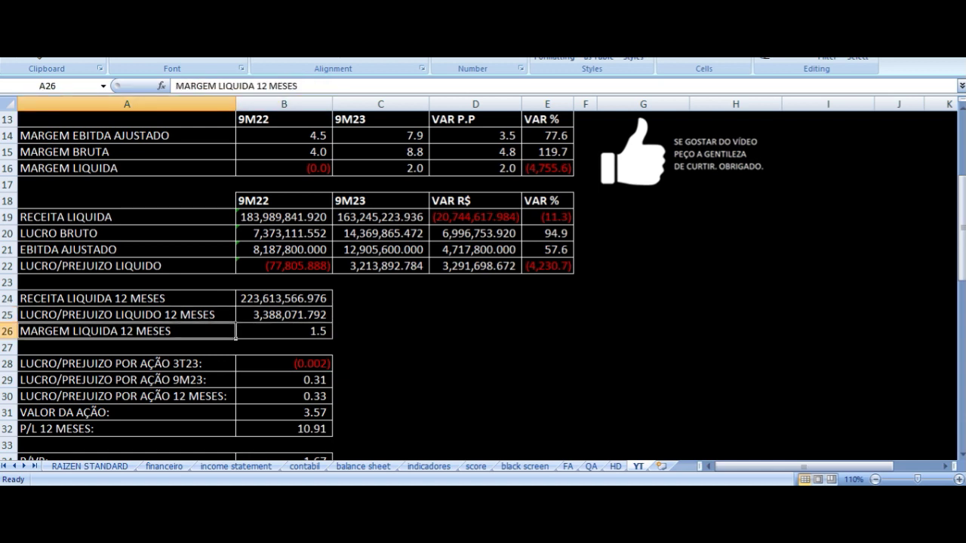
key("Right")
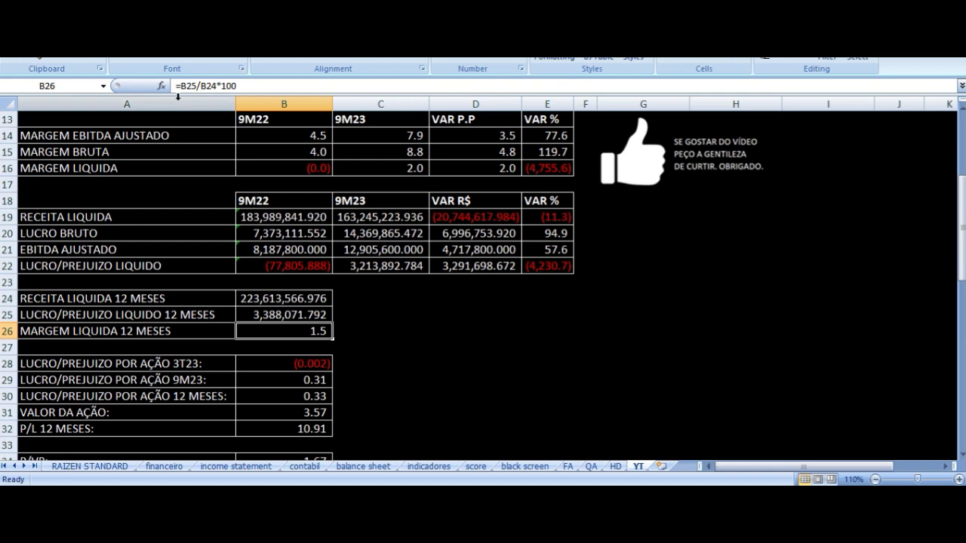
Examine the LUCRO/PREJUIZO POR AÇÃO figures for 3T23, 9M23 and twelve months
scroll(382, 302, "down", 3)
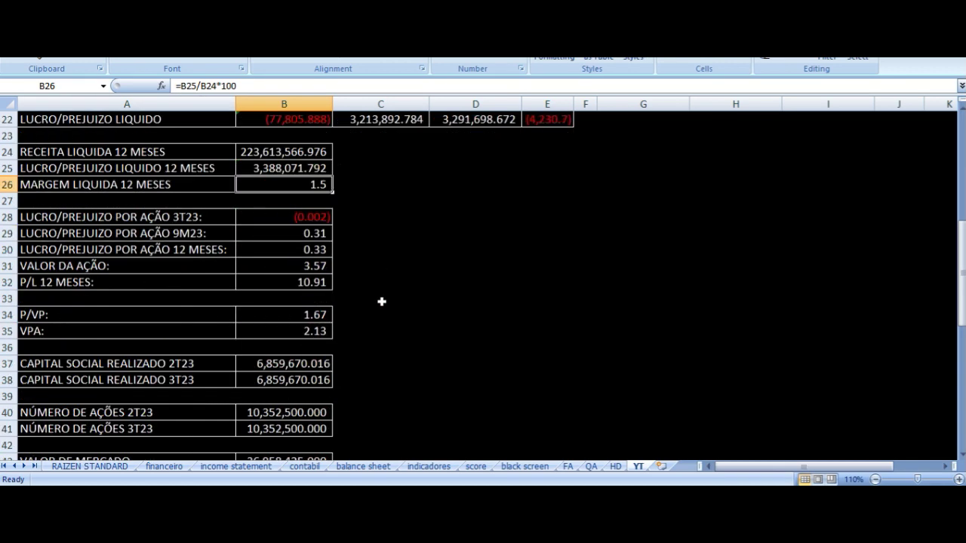
left_click(192, 215)
key("Right")
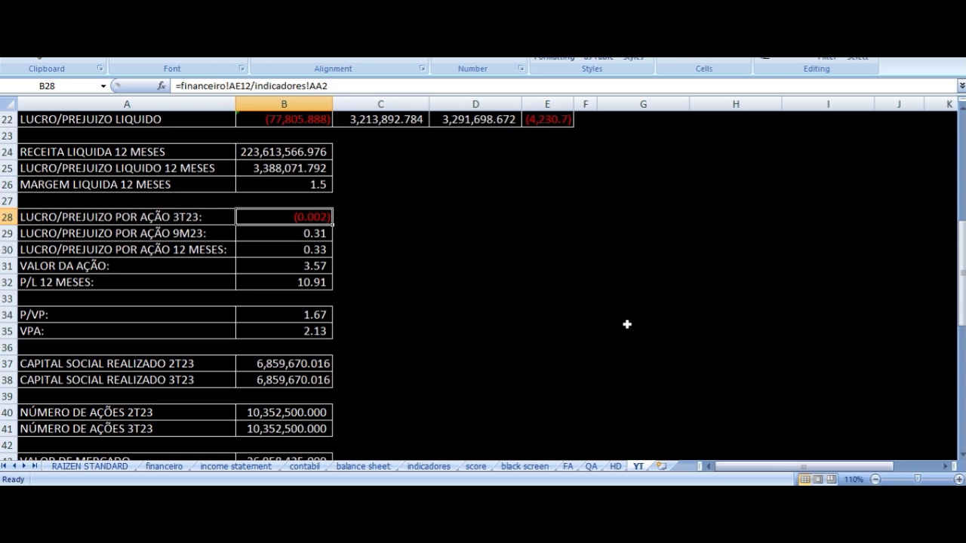
key("Left")
key("Down")
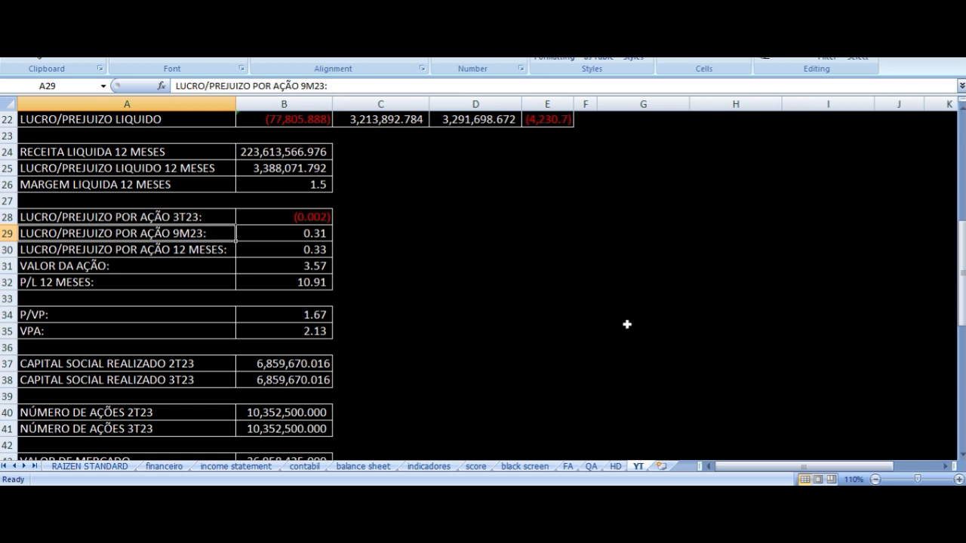
key("Right")
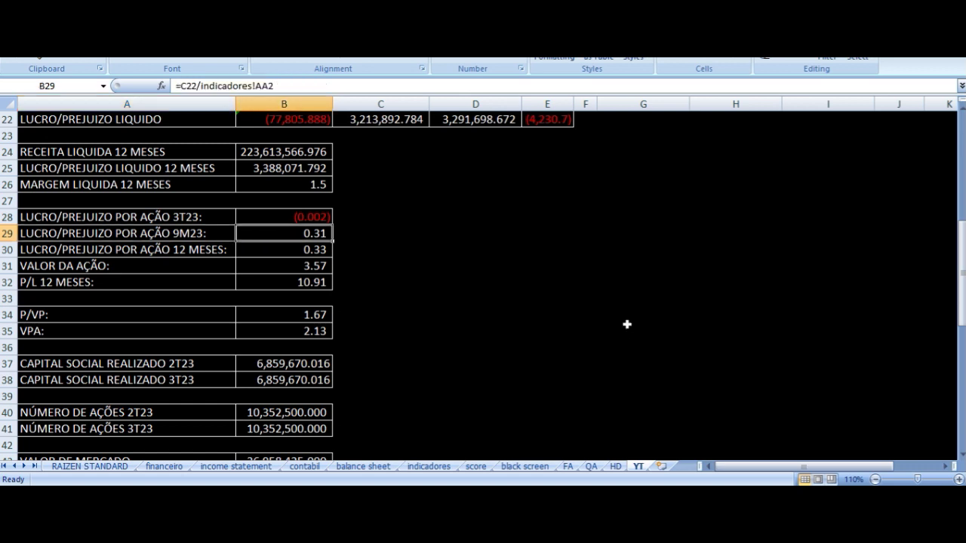
key("Down")
key("Left")
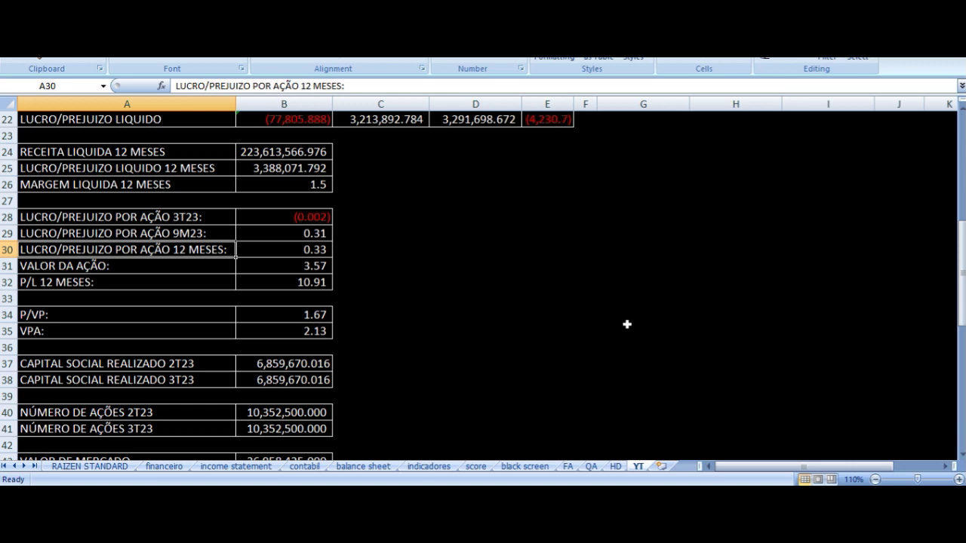
key("Right")
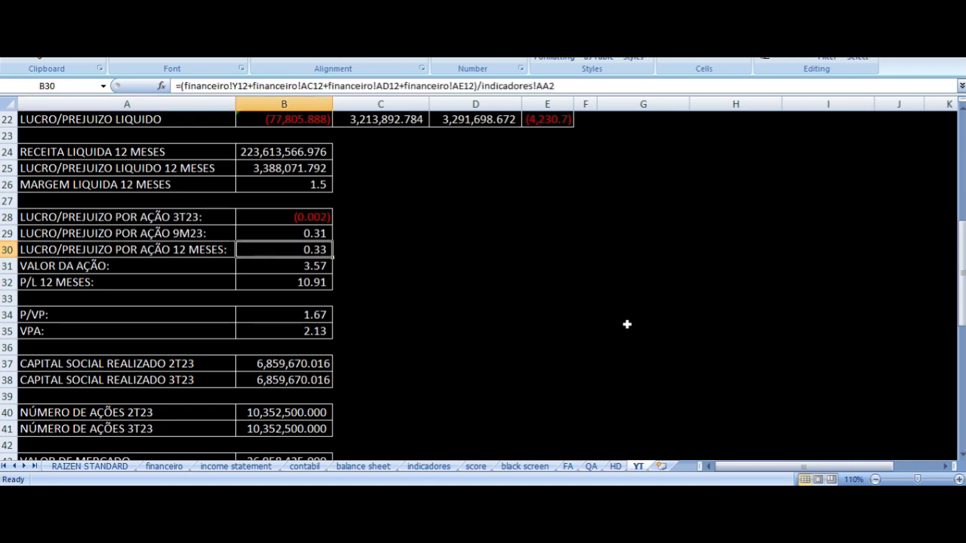
Examine the share price in VALOR DA AÇÃO and the P/L 12 MESES ratio
key("Left")
key("Right")
key("Down")
key("Down")
key("Up")
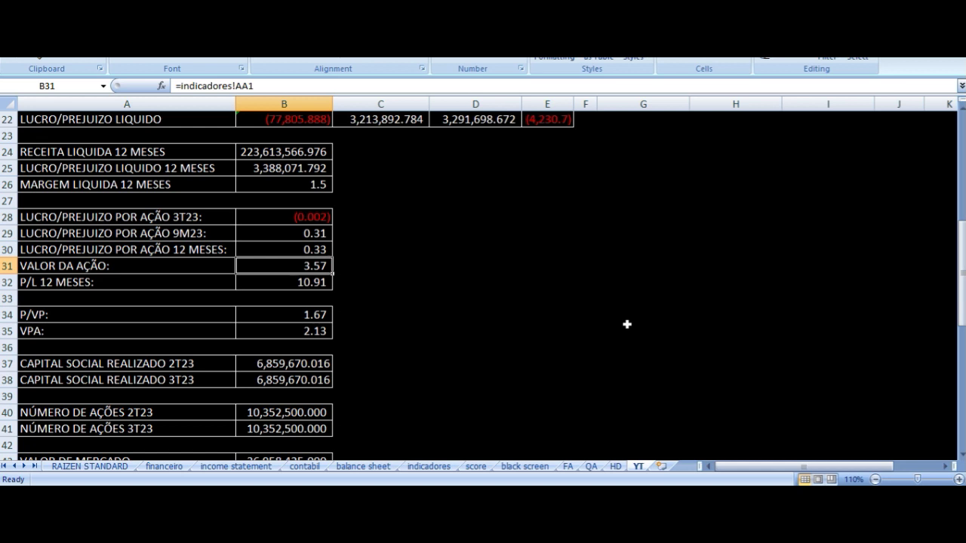
key("Down")
key("Left")
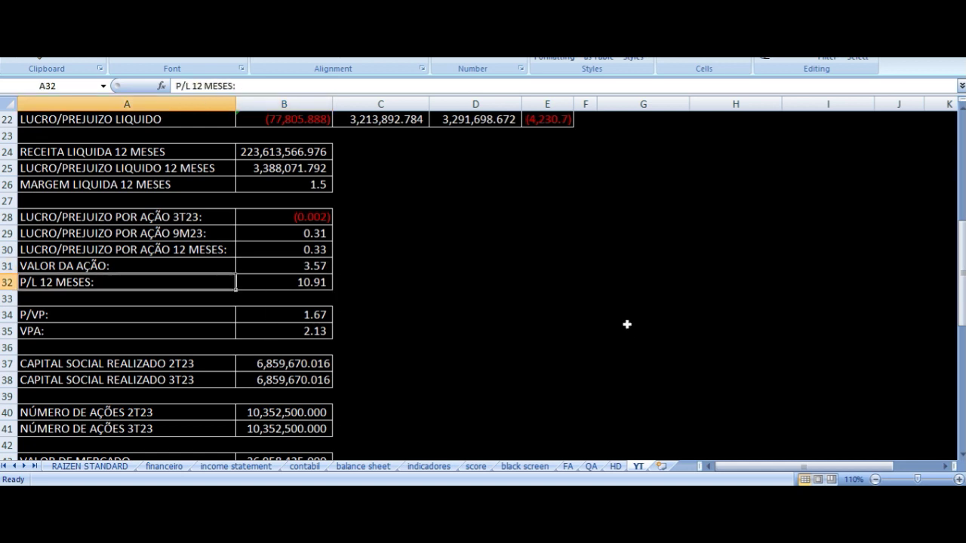
key("Right")
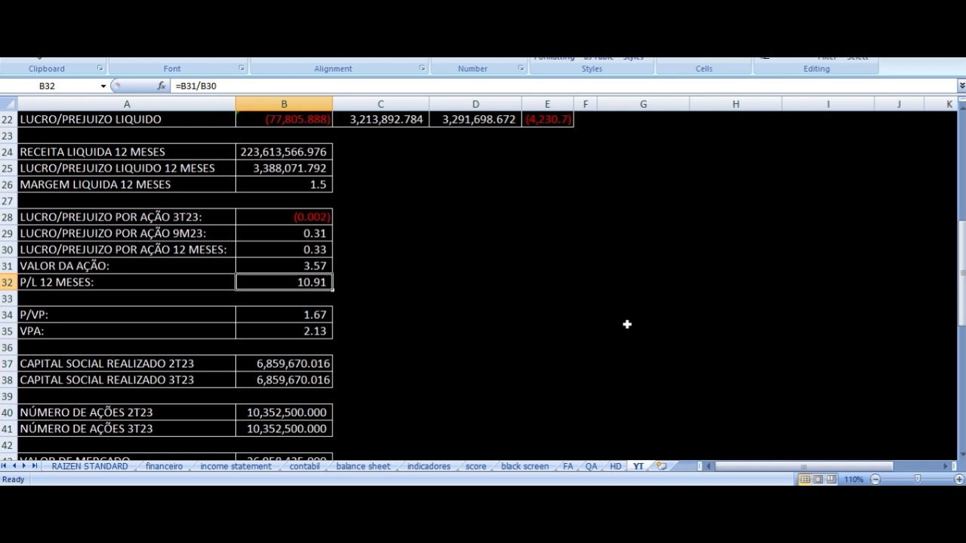
Recheck the twelve-month LUCRO/PREJUIZO POR AÇÃO against the 3T23 figure
key("Up")
key("Up")
key("Left")
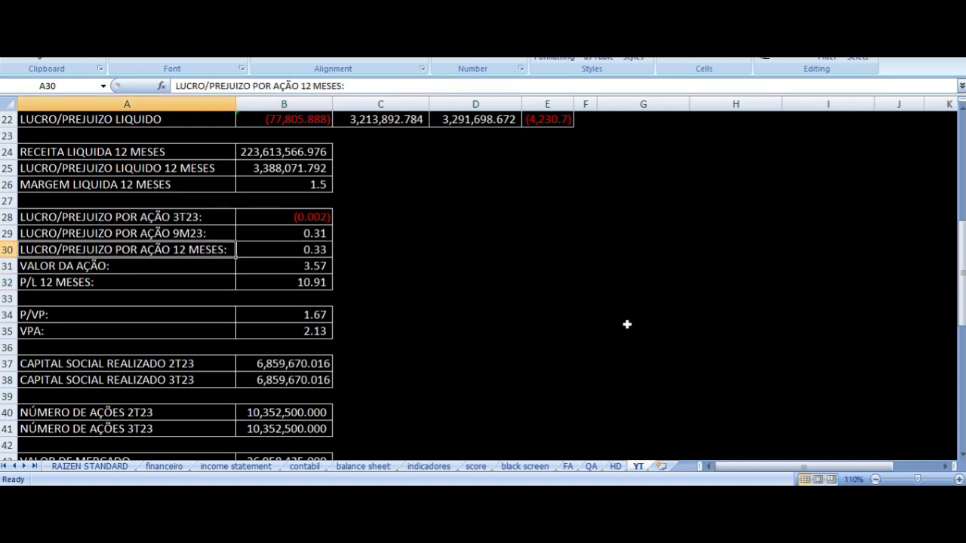
key("Right")
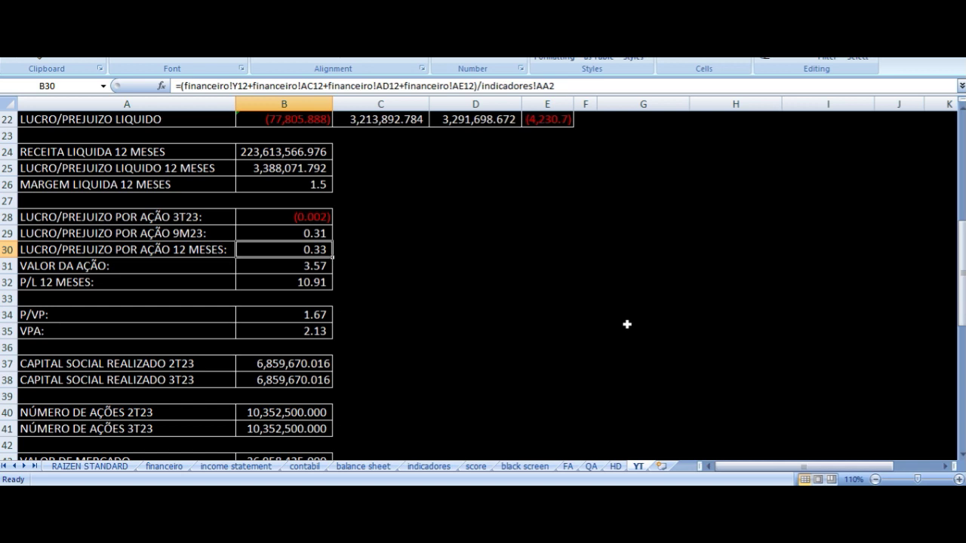
key("Up")
key("Up")
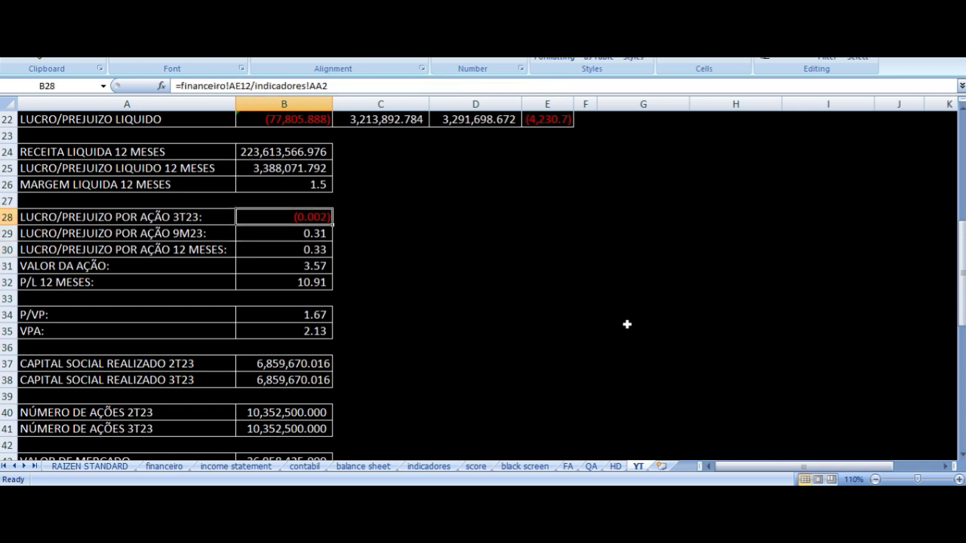
key("Down")
key("Down")
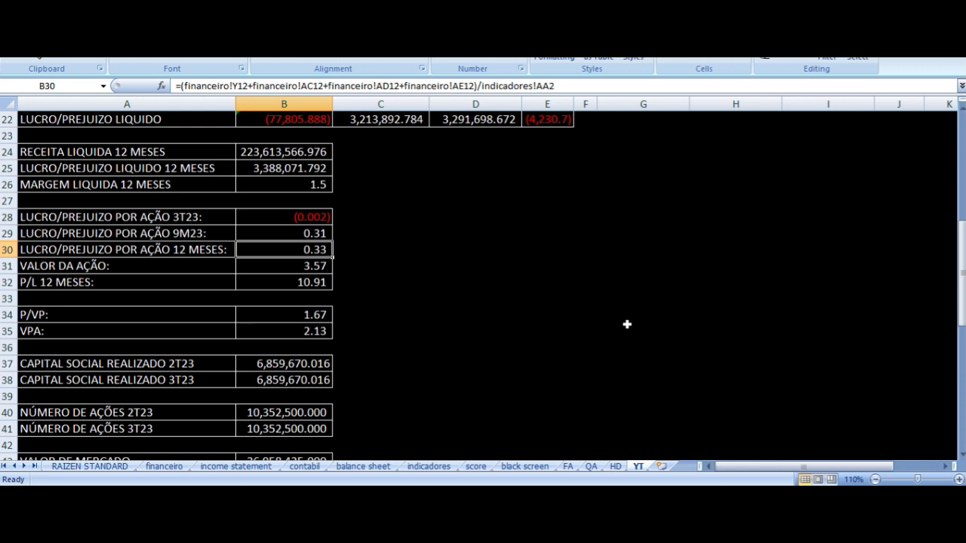
Check the NÚMERO DE AÇÕES 2T23 value and return to the LUCRO/PREJUIZO POR AÇÃO 3T23 figure
key("Down")
key("Down")
key("Down")
key("Down")
key("Down")
key("Down")
key("Down")
key("Down")
key("Down")
key("Down")
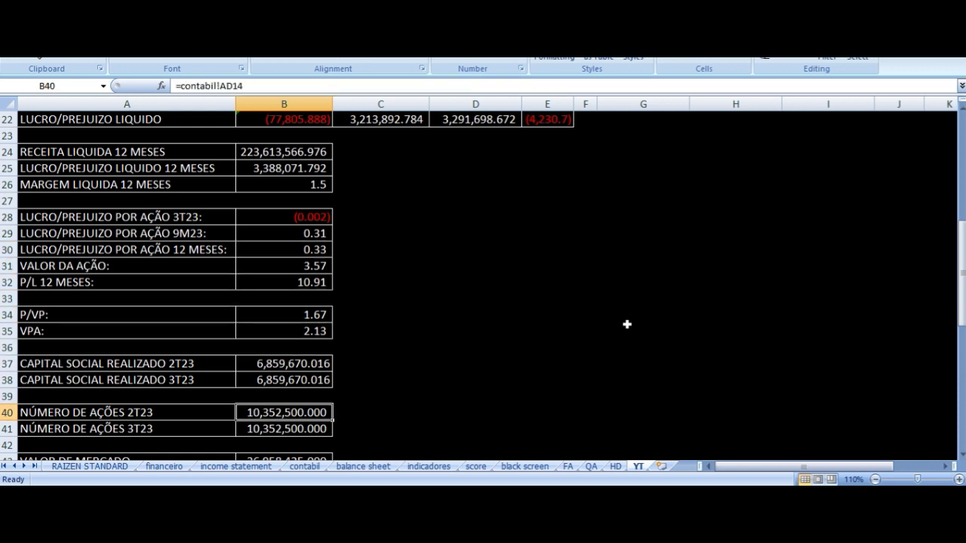
key("Up")
key("Up")
key("Up")
key("Up")
key("Up")
key("Up")
key("Up")
key("Up")
key("Up")
key("Up")
key("Up")
key("Up")
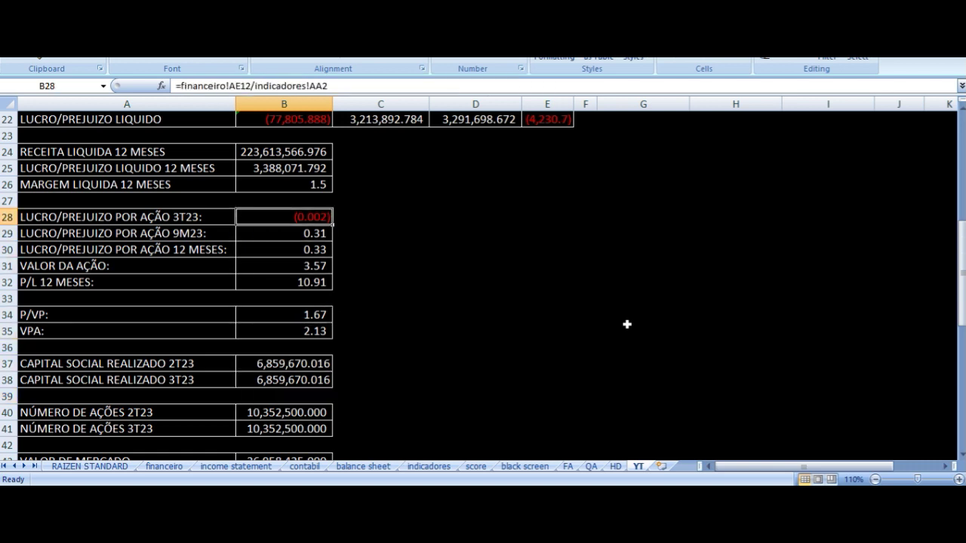
Examine the P/VP ratio and the VPA book value per share
key("Down")
key("Down")
key("Down")
key("Down")
key("Down")
key("Down")
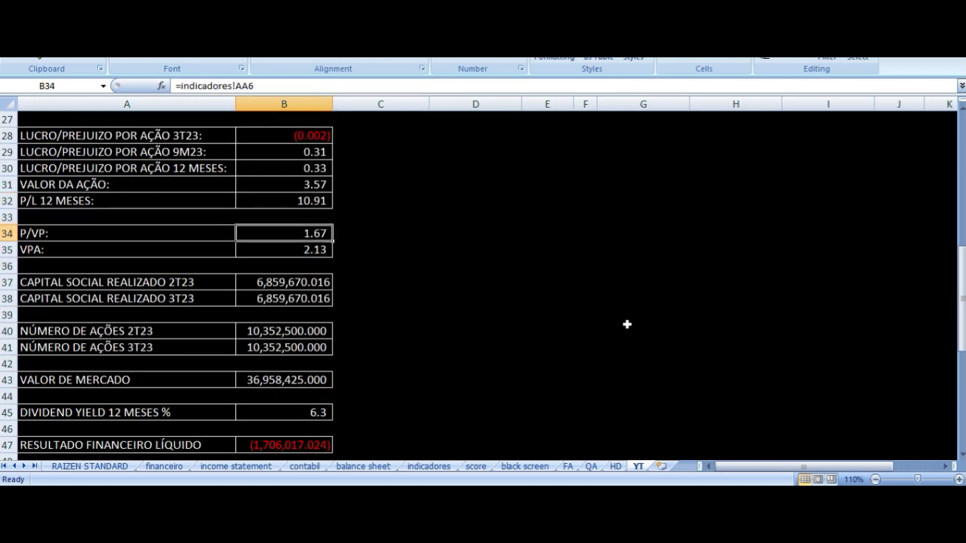
key("Down")
key("Left")
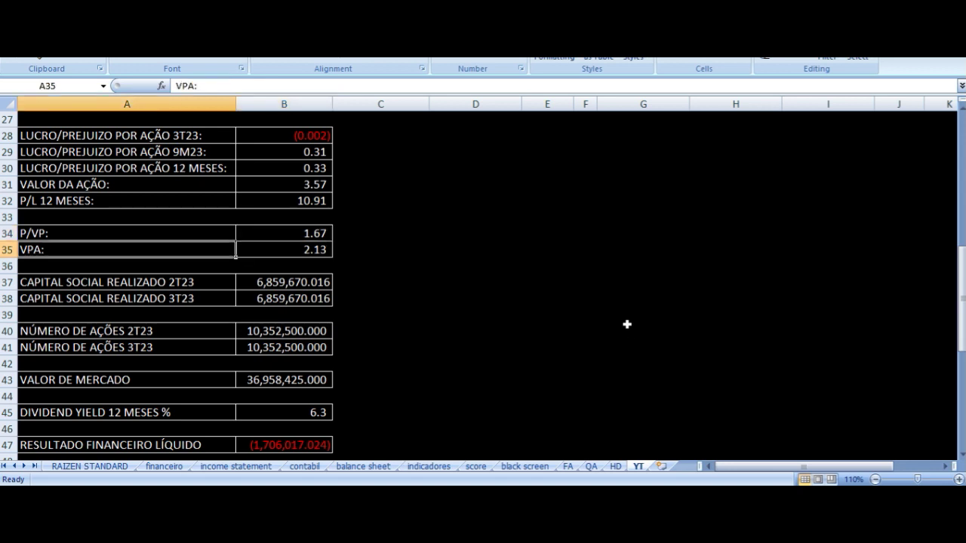
key("Right")
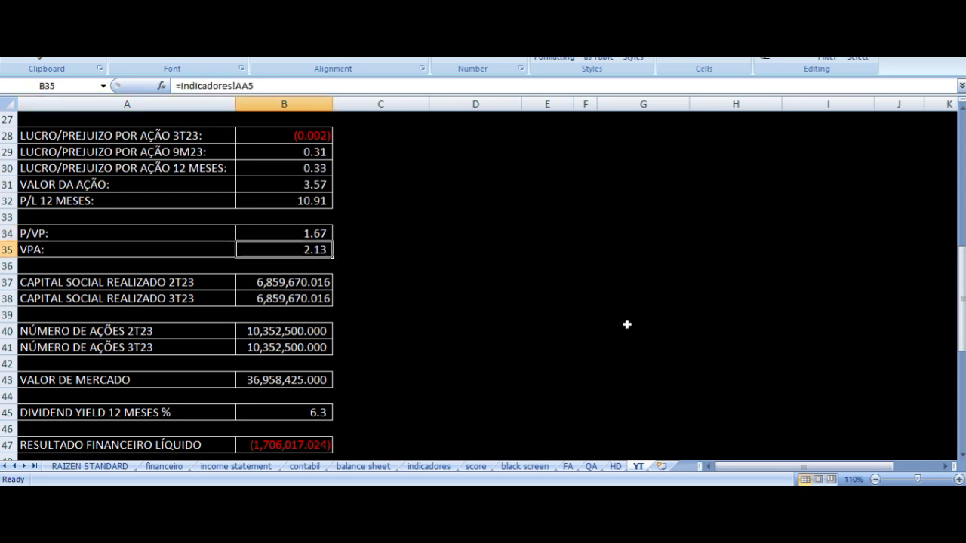
Compare the share price in VALOR DA AÇÃO with the VPA value
key("Up")
key("Up")
key("Up")
key("Up")
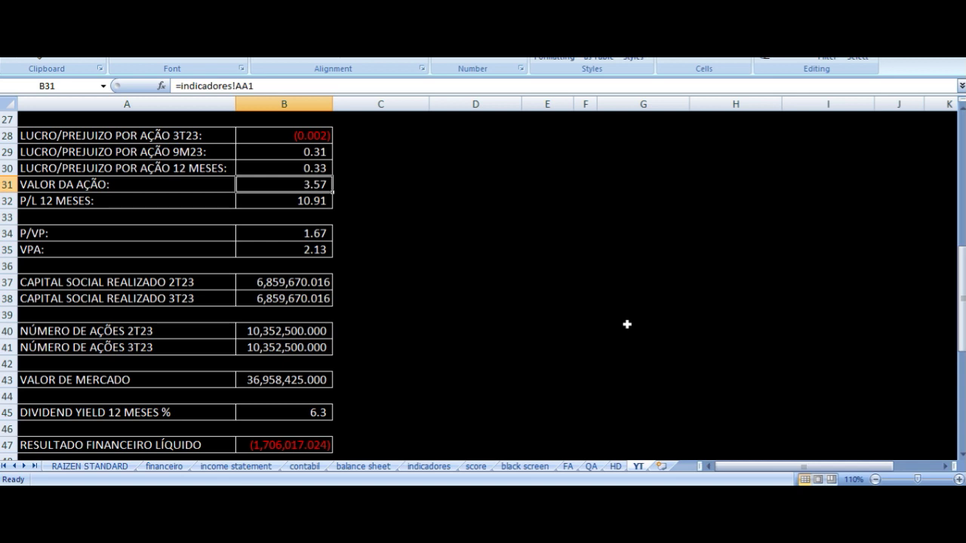
key("Down")
key("Down")
key("Down")
key("Down")
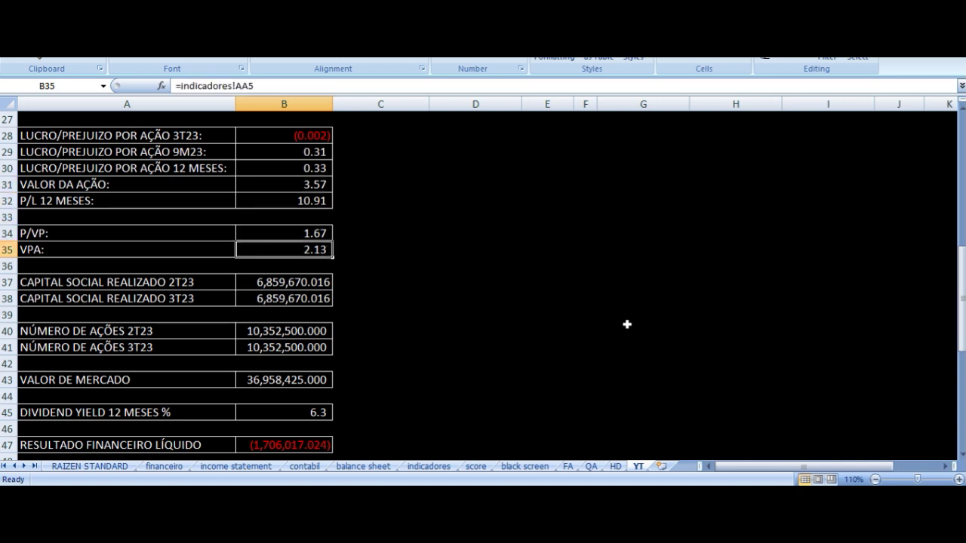
Recheck the P/VP and VPA rows, ending on the VALOR DA AÇÃO value
key("Left")
key("Up")
key("Down")
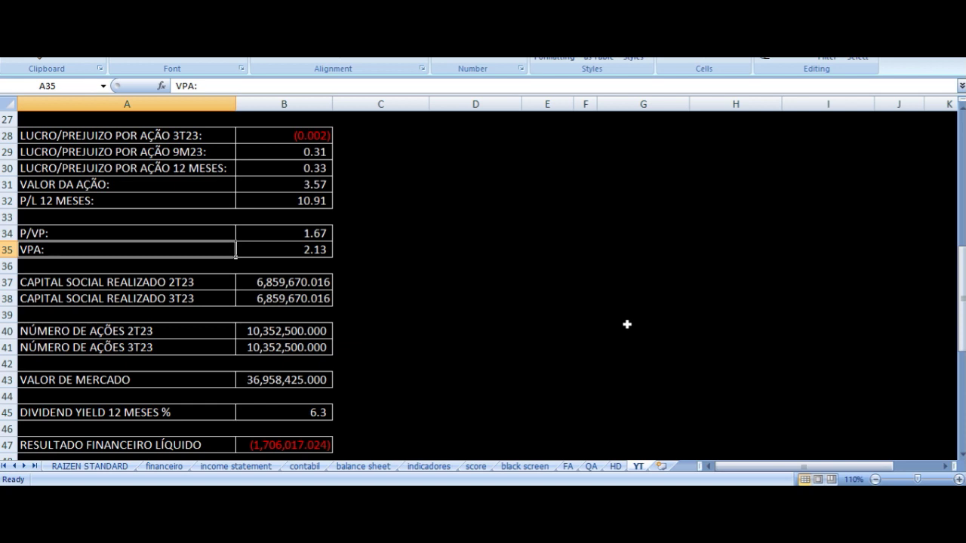
key("Up")
key("Right")
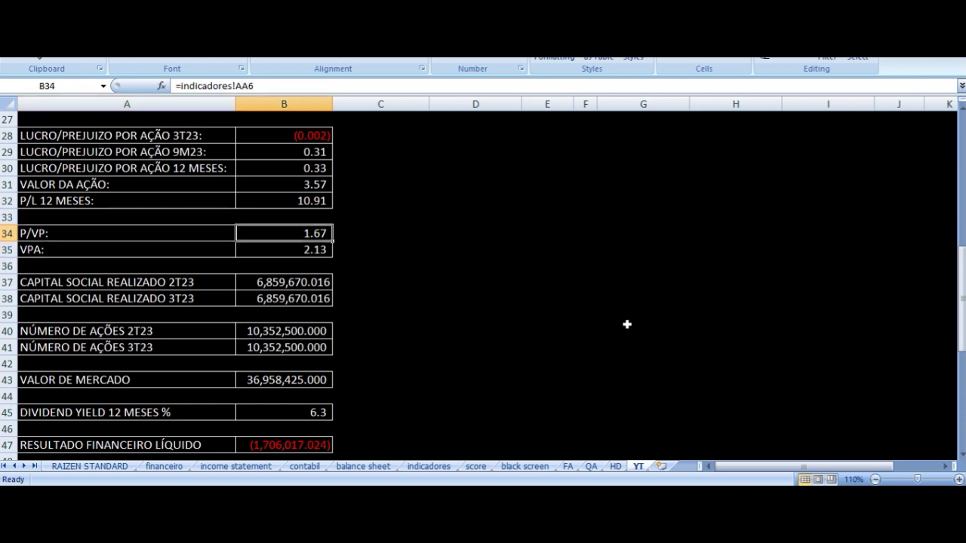
key("Down")
key("Up")
key("Up")
key("Up")
key("Up")
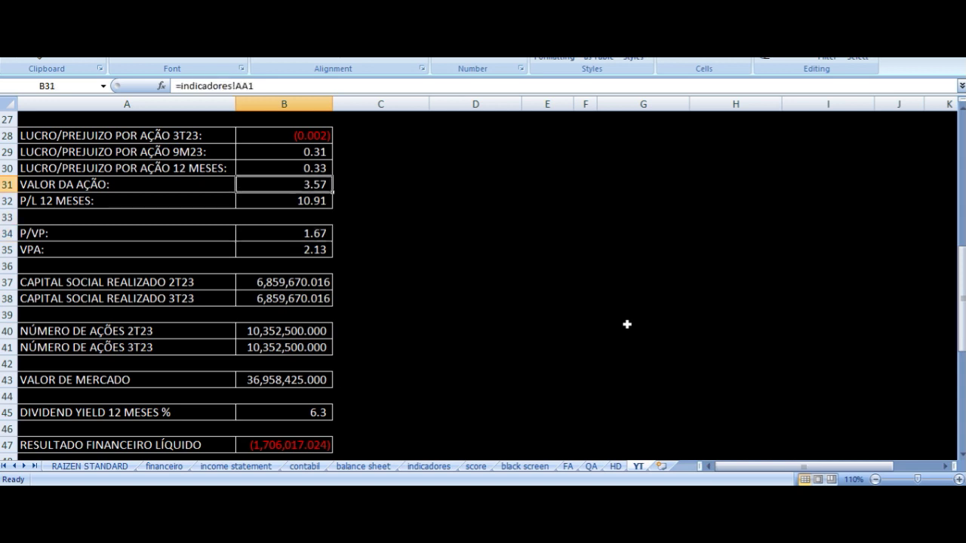
Compare CAPITAL SOCIAL REALIZADO and NÚMERO DE AÇÕES between 2T23 and 3T23
scroll(295, 186, "down", 2)
left_click(295, 186)
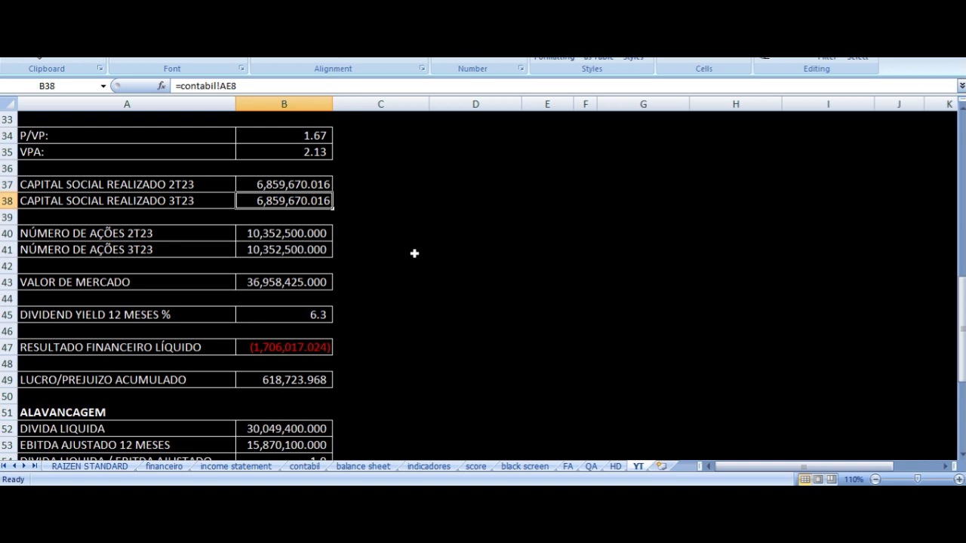
key("Down")
key("Left")
key("Up")
key("Down")
key("Right")
key("Down")
key("Down")
key("Left")
key("Down")
key("Right")
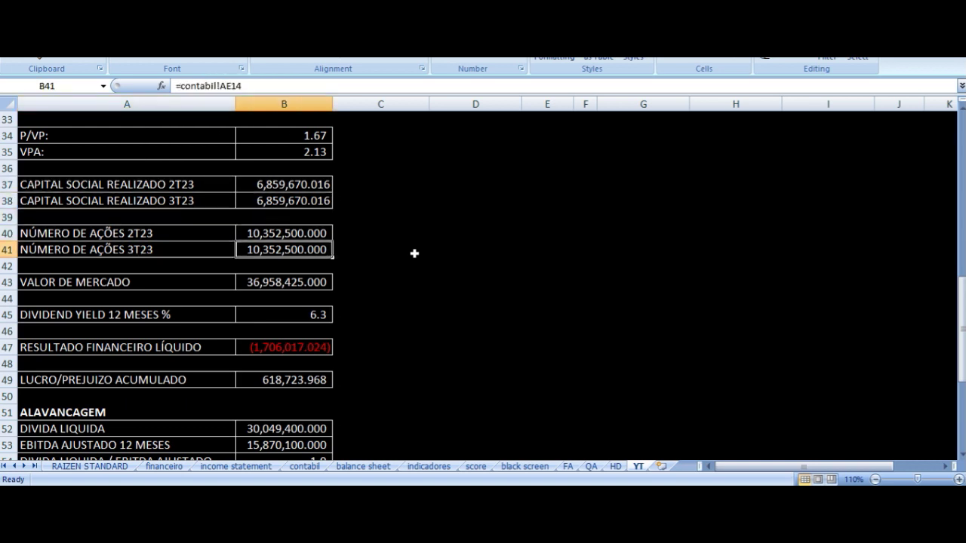
Examine the company's market value in the VALOR DE MERCADO row
key("Down")
key("Down")
key("Left")
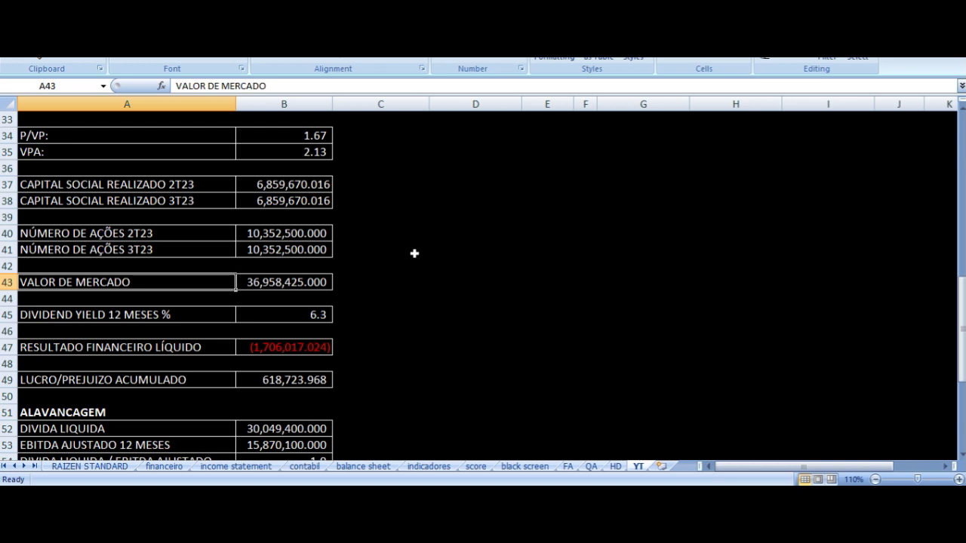
key("Right")
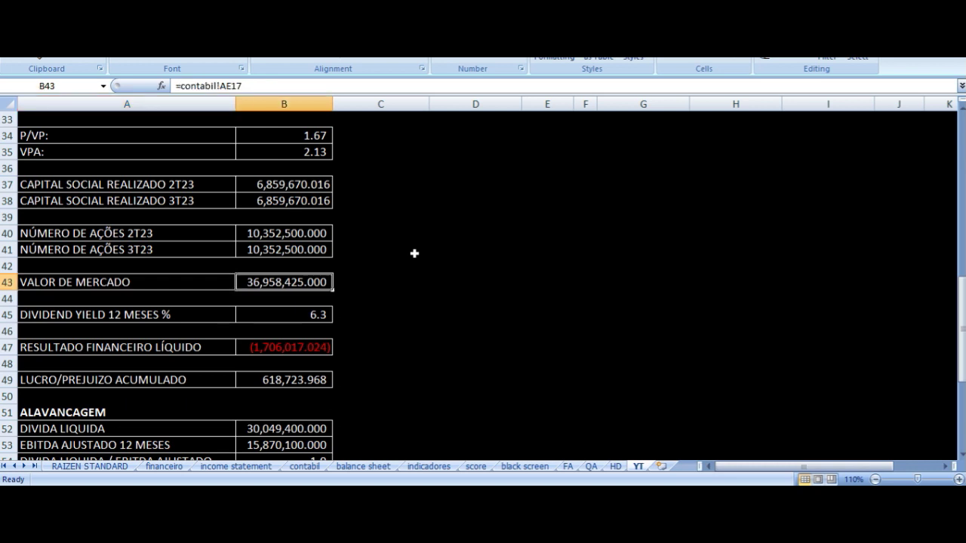
Examine the twelve-month dividend yield in the DIVIDEND YIELD 12 MESES % row
key("Left")
key("Down")
key("Down")
key("Down")
key("Up")
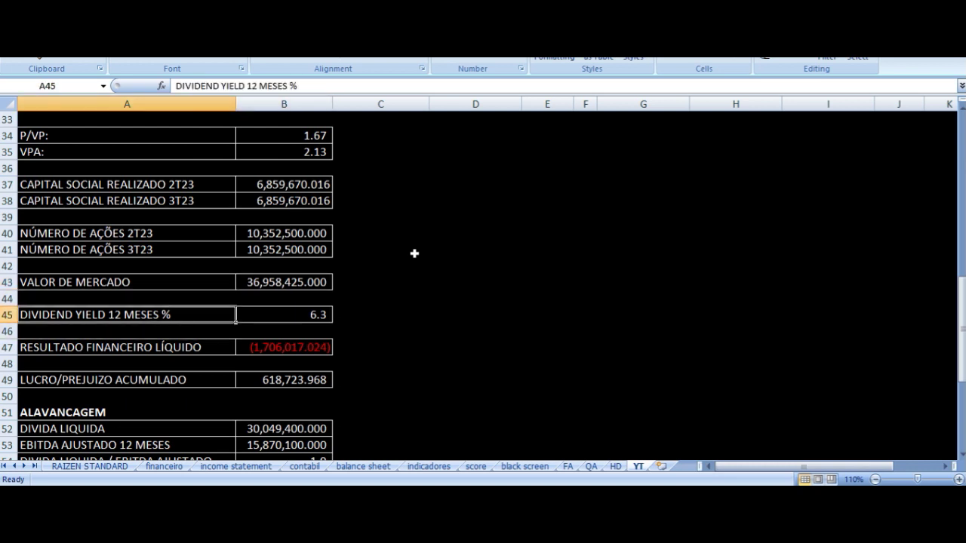
key("Right")
key("Right")
key("Left")
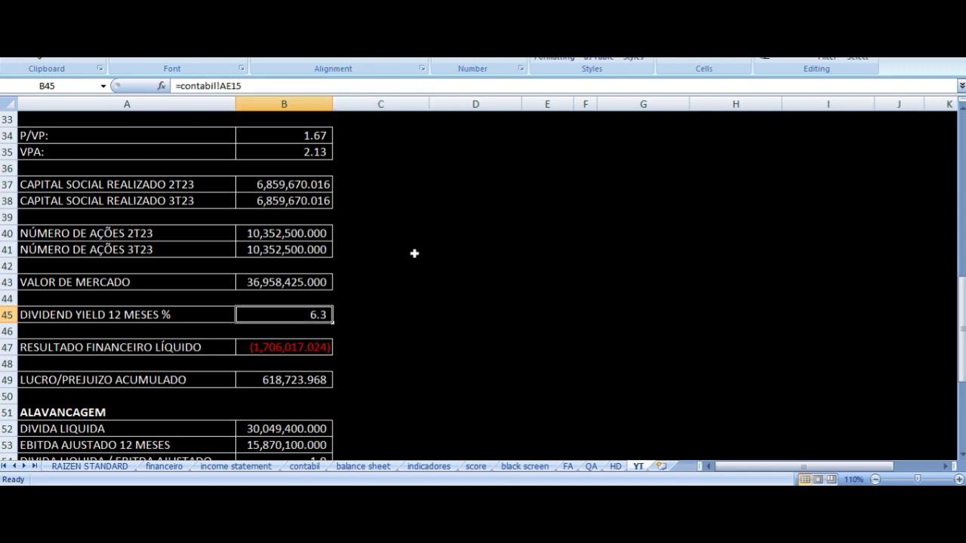
Examine the RESULTADO FINANCEIRO LÍQUIDO value and return to the quarterly and nine-month results tables
scroll(414, 253, "down", 3)
left_click(75, 201)
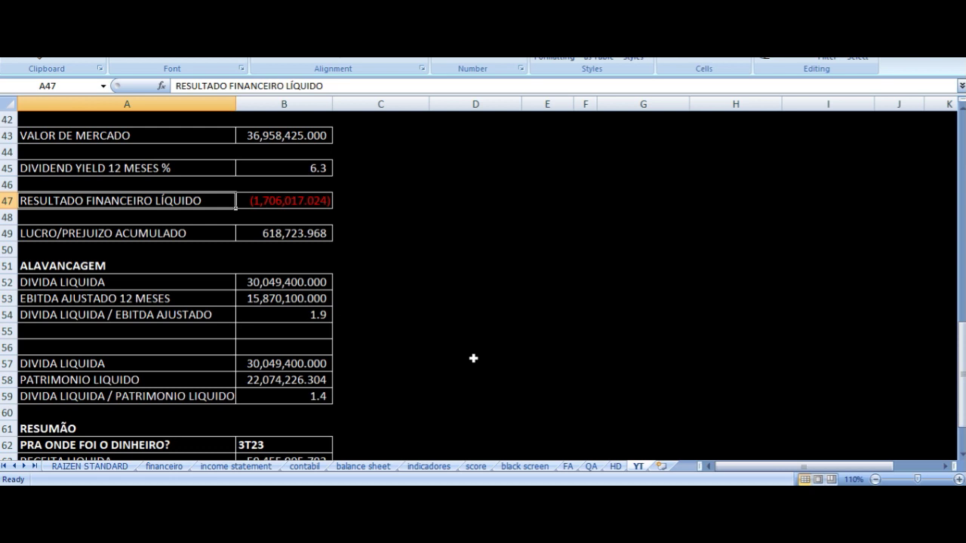
key("Right")
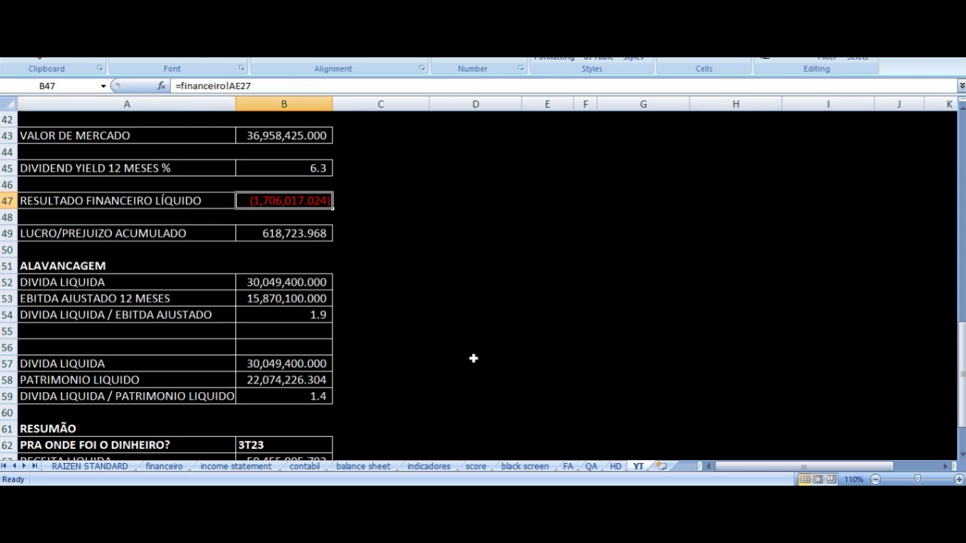
key("Up")
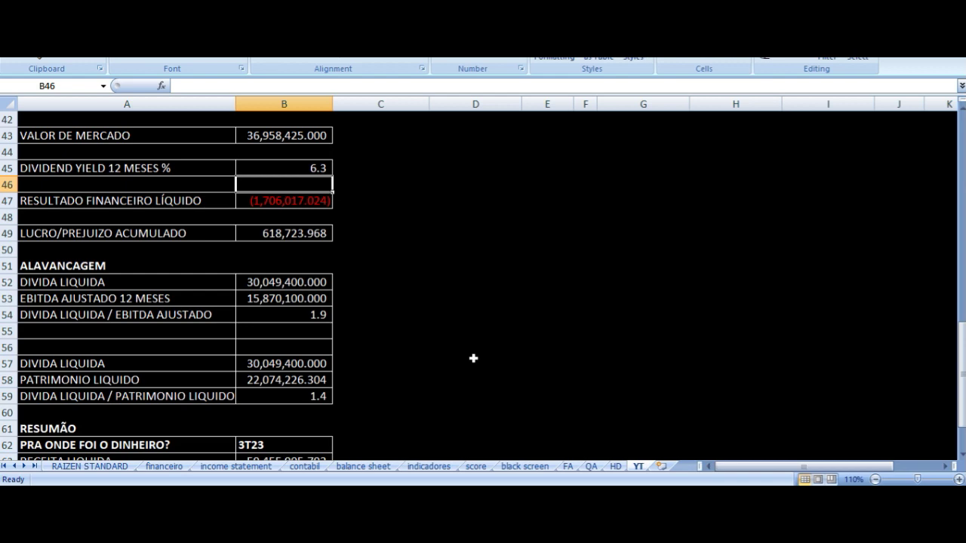
scroll(421, 321, "up", 4)
scroll(422, 322, "up", 7)
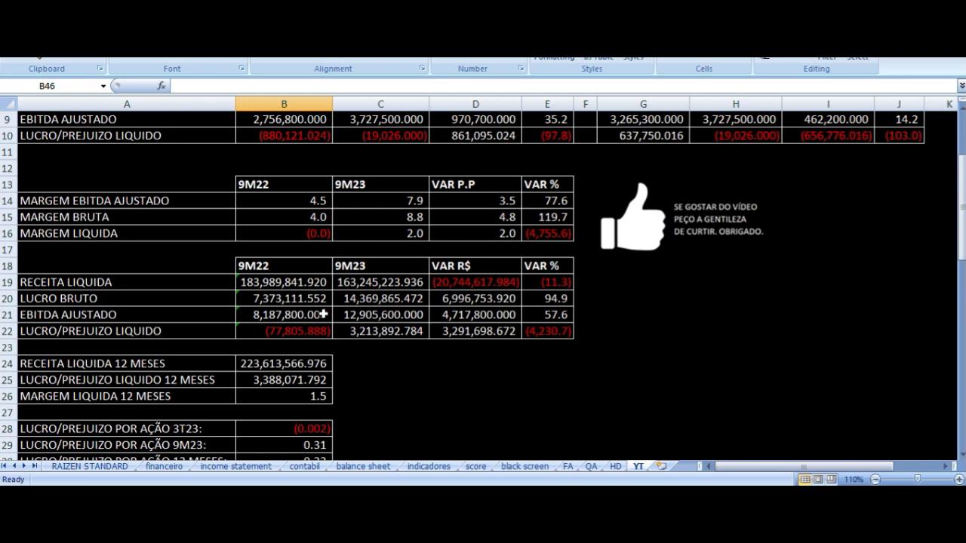
Examine the accumulated profit or loss in the LUCRO/PREJUIZO ACUMULADO row
scroll(323, 313, "down", 11)
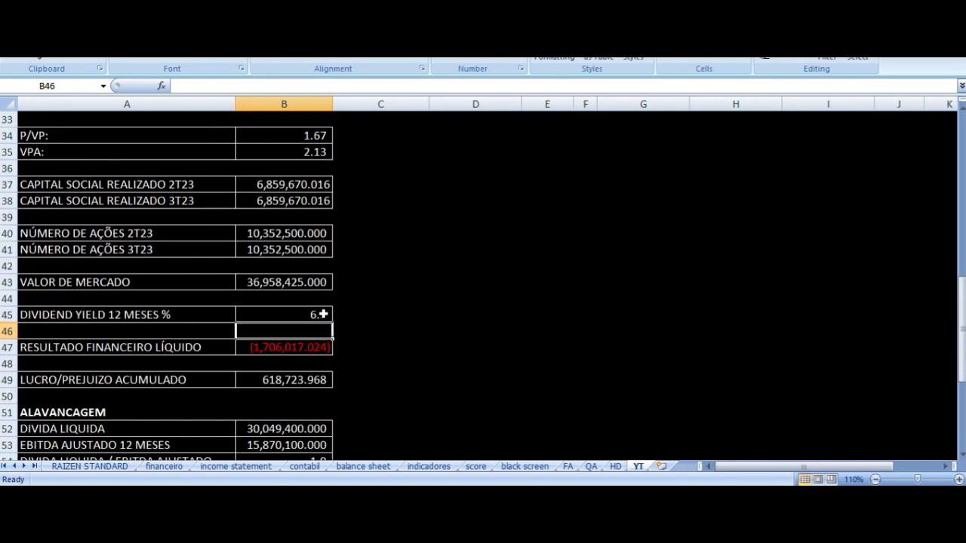
left_click(99, 231)
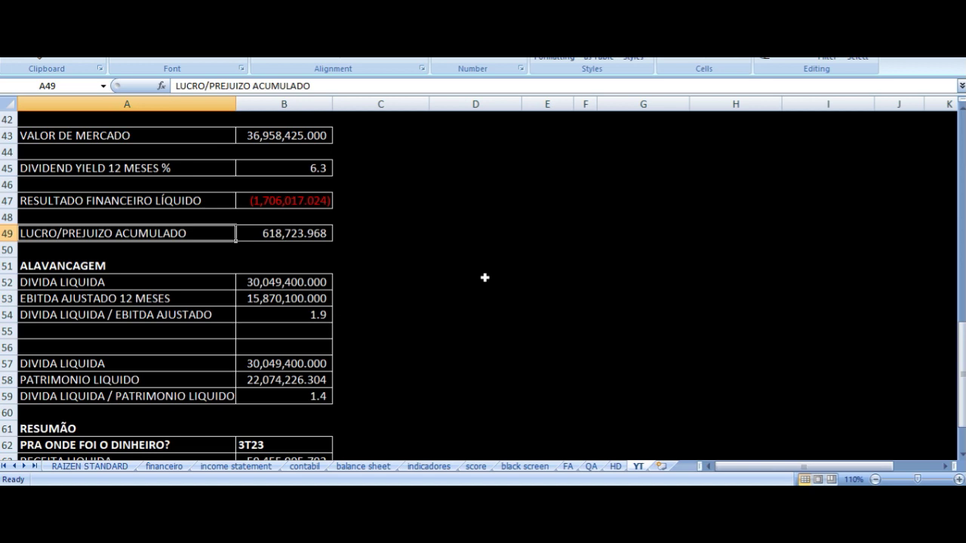
key("Right")
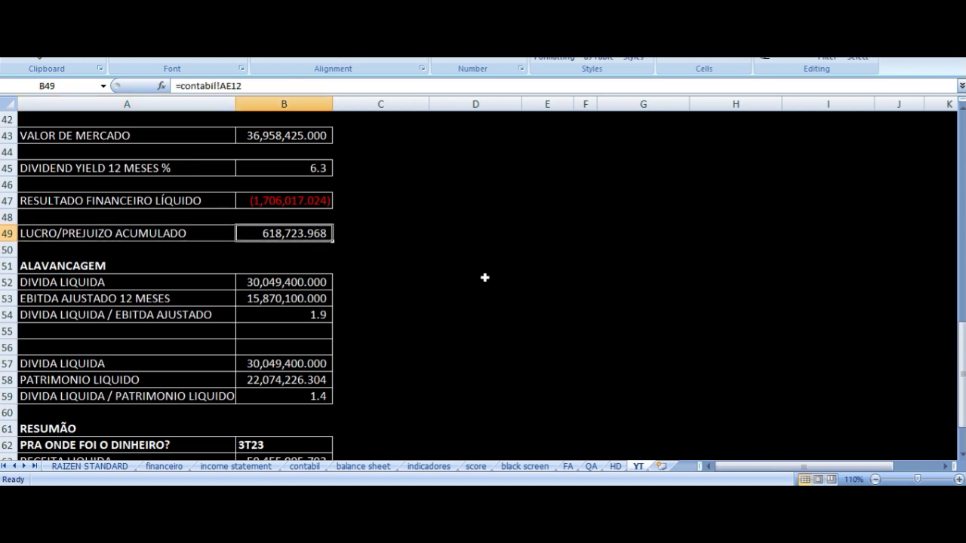
Examine the DIVIDA LIQUIDA and EBITDA AJUSTADO 12 MESES rows in the ALAVANCAGEM section
key("Down")
key("Down")
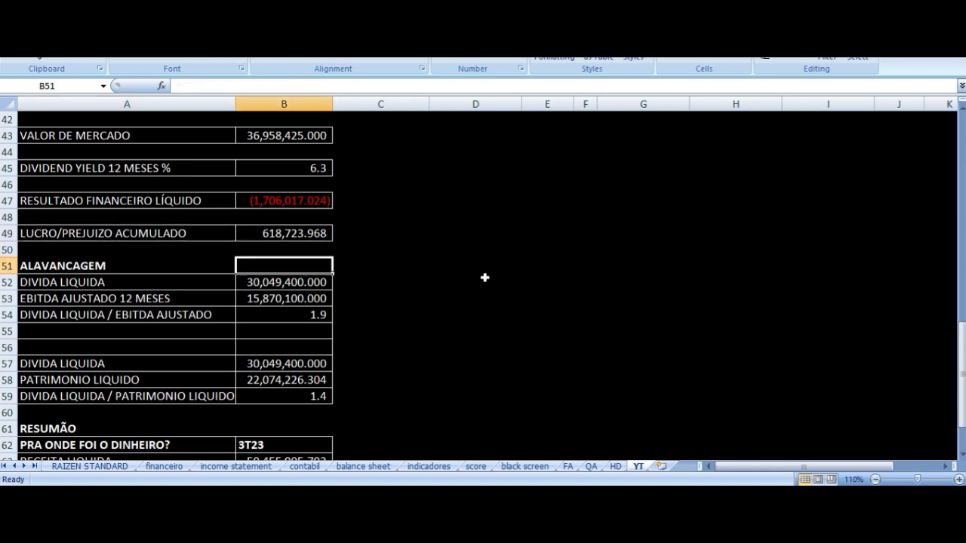
key("Left")
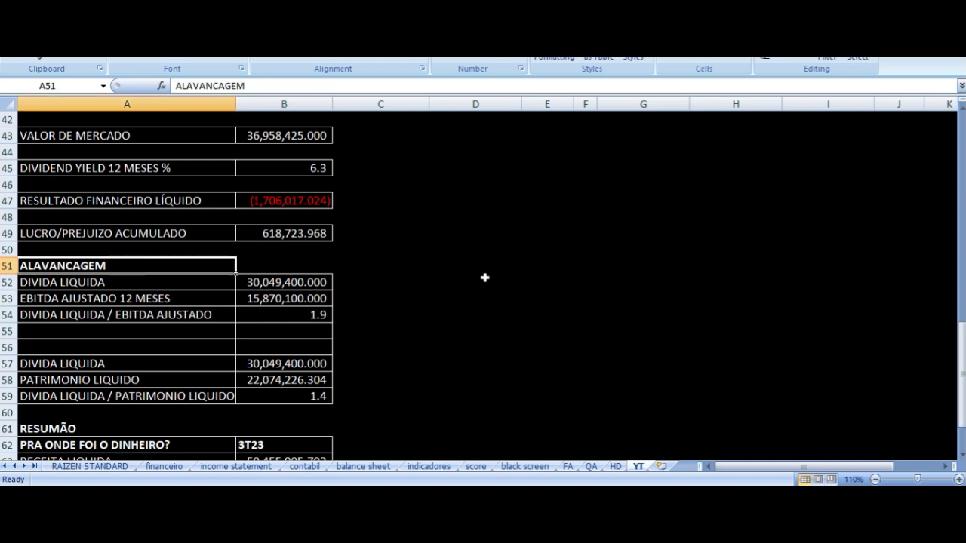
key("Down")
key("Down")
key("Down")
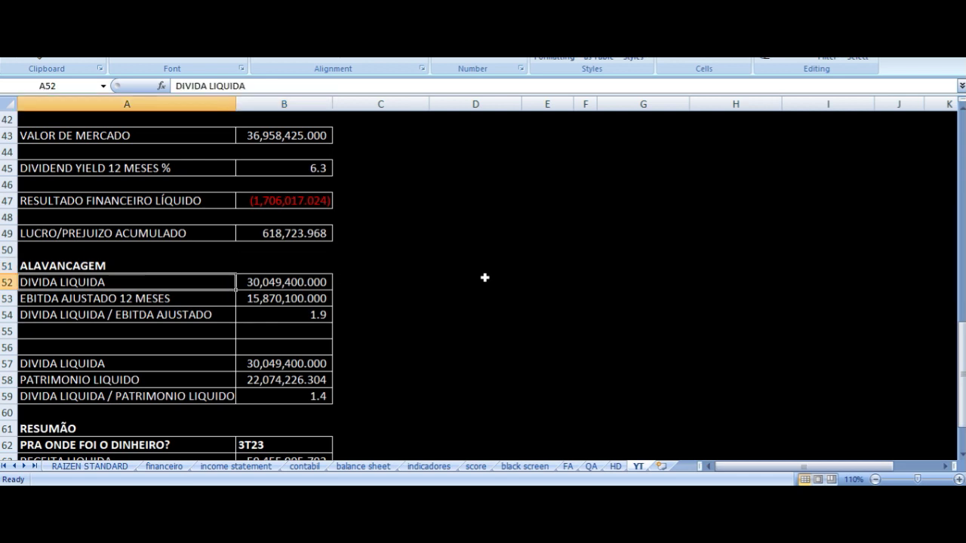
key("Up")
key("Up")
key("Down")
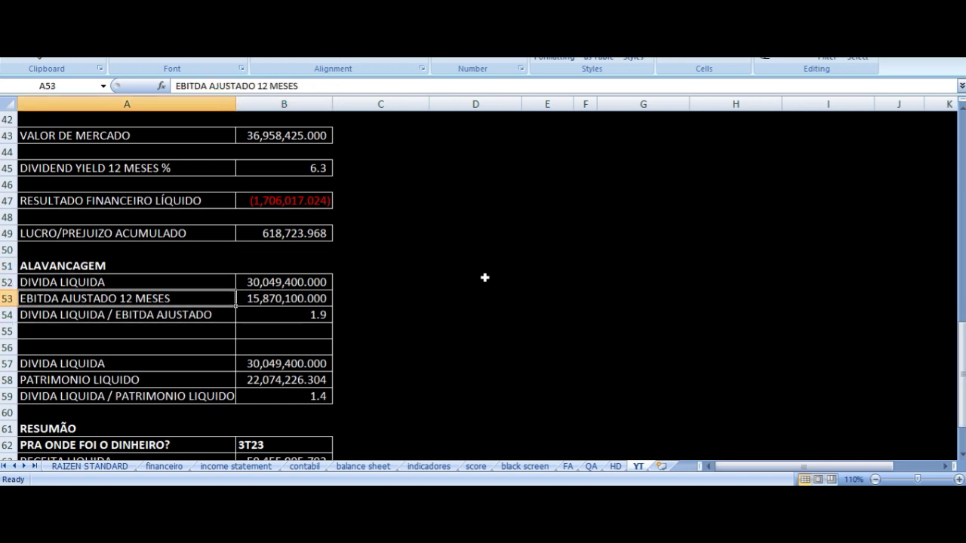
key("Up")
key("Down")
key("Right")
key("Left")
key("Up")
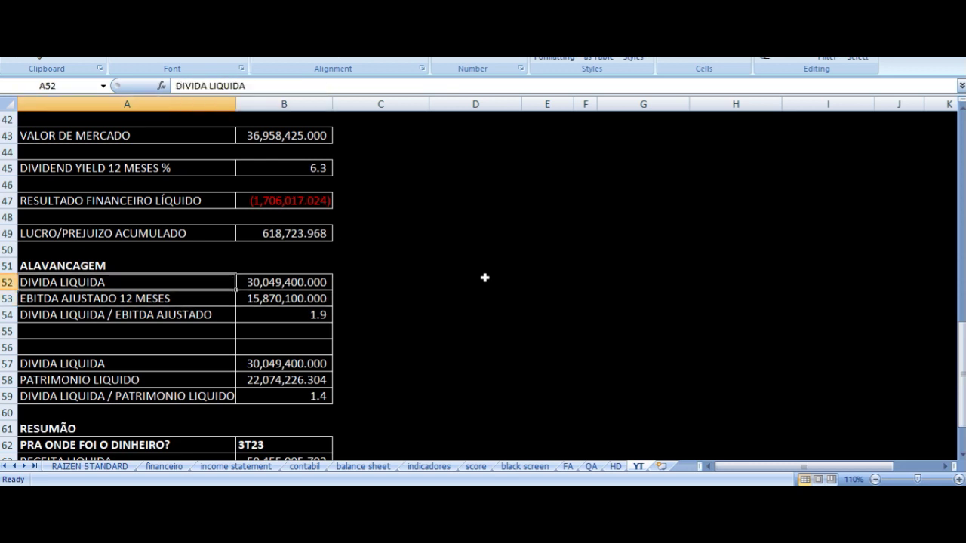
Examine the DIVIDA LIQUIDA / EBITDA AJUSTADO leverage ratio together with its two component values
key("Right")
key("Down")
key("Down")
key("Down")
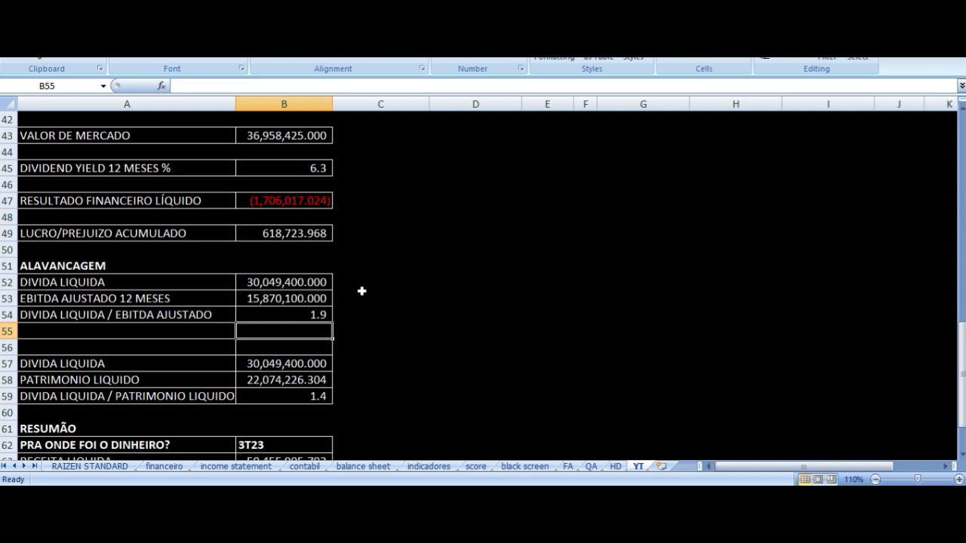
Examine PATRIMONIO LIQUIDO and the DIVIDA LIQUIDA / PATRIMONIO LIQUIDO ratio
scroll(363, 291, "down", 2)
left_click(174, 286)
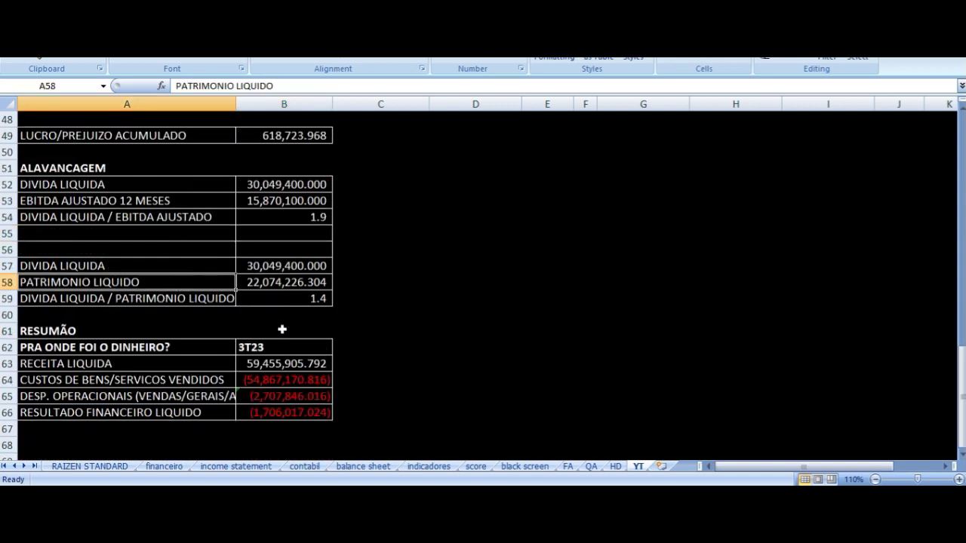
left_click(301, 300)
Check the RESUMÃO section's 3T23 RECEITA LIQUIDA against the 3T23 net revenue in the quarterly results table
scroll(426, 292, "down", 3)
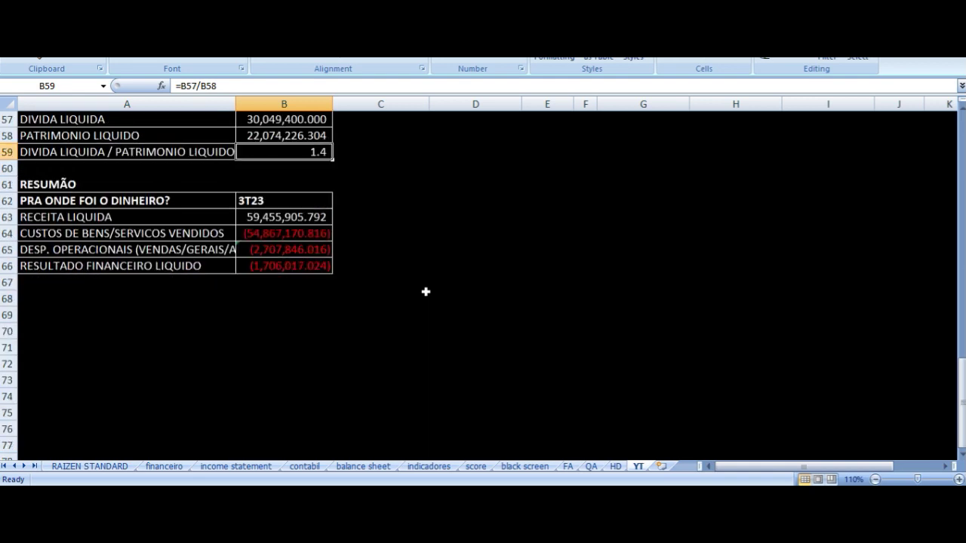
left_click(270, 216)
scroll(547, 276, "up", 19)
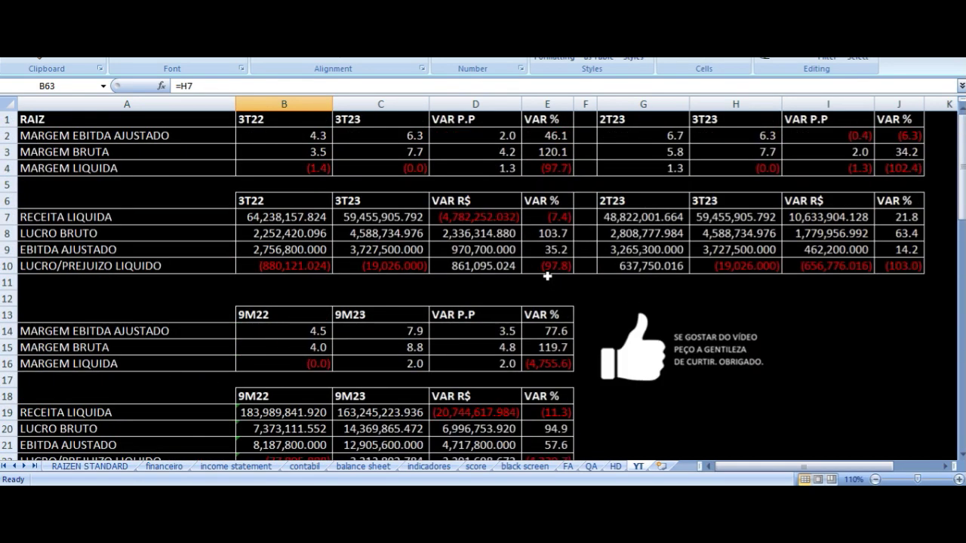
left_click(723, 217)
scroll(418, 240, "down", 17)
scroll(418, 240, "down", 1)
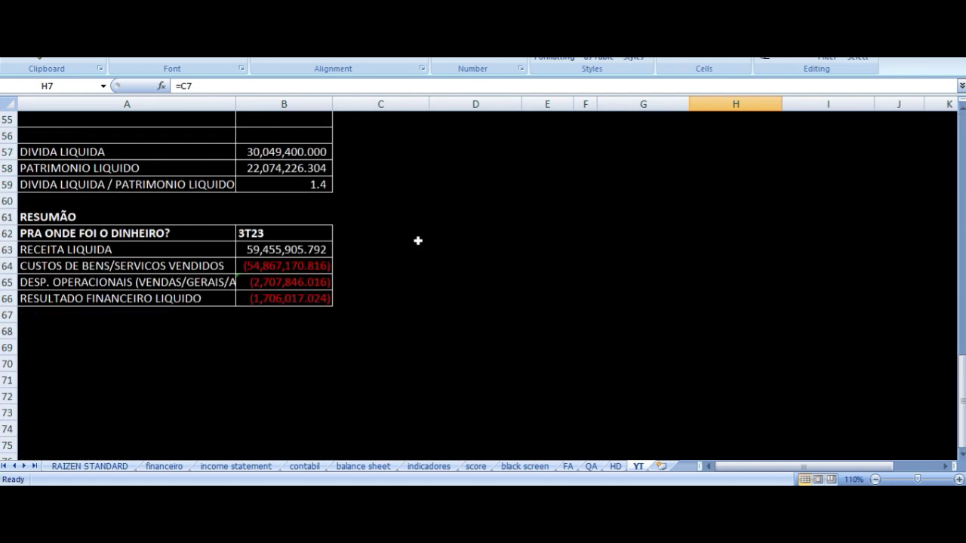
Examine the 3T23 cost of goods, operating expenses and net financial result in RESUMÃO, selecting their values together to read the sum
left_click(266, 267)
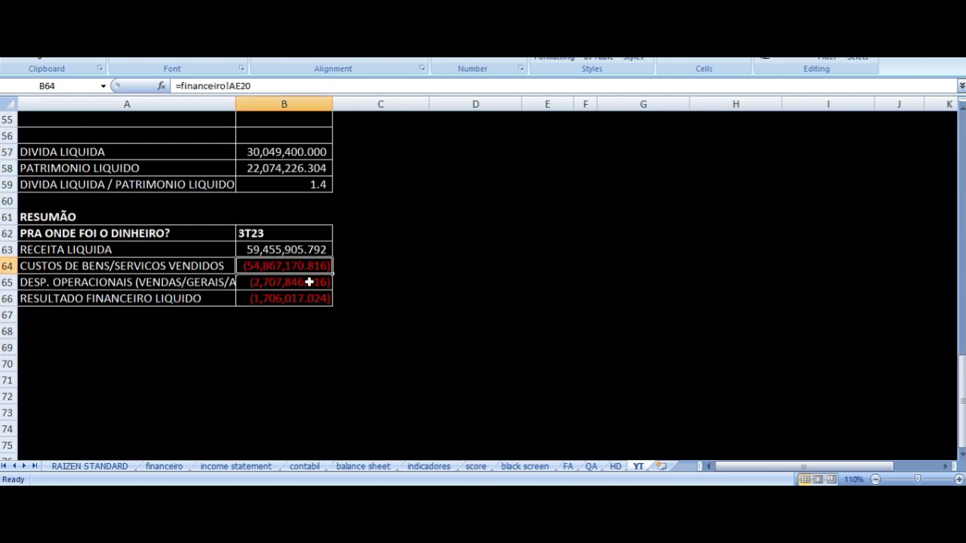
left_click(288, 287)
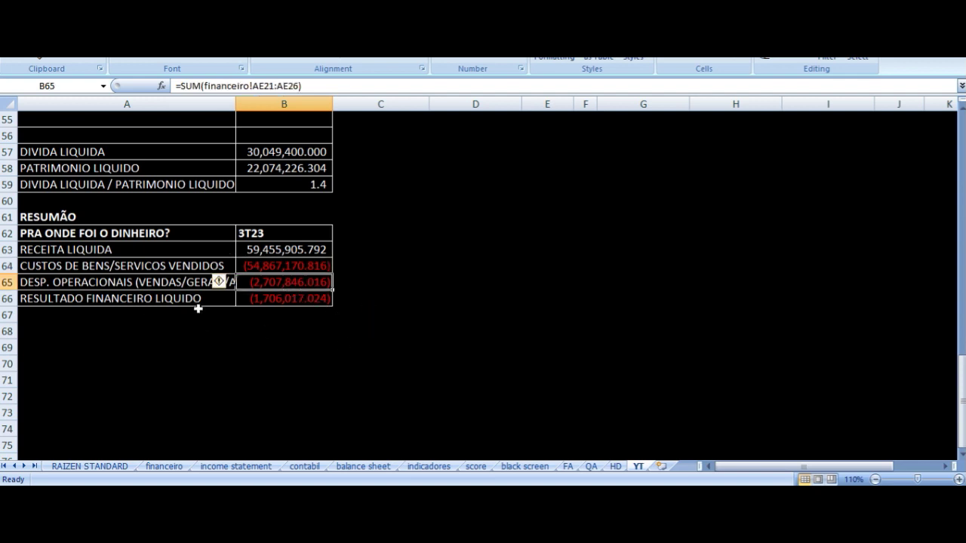
left_click(275, 302)
left_click_drag(273, 270, 278, 318)
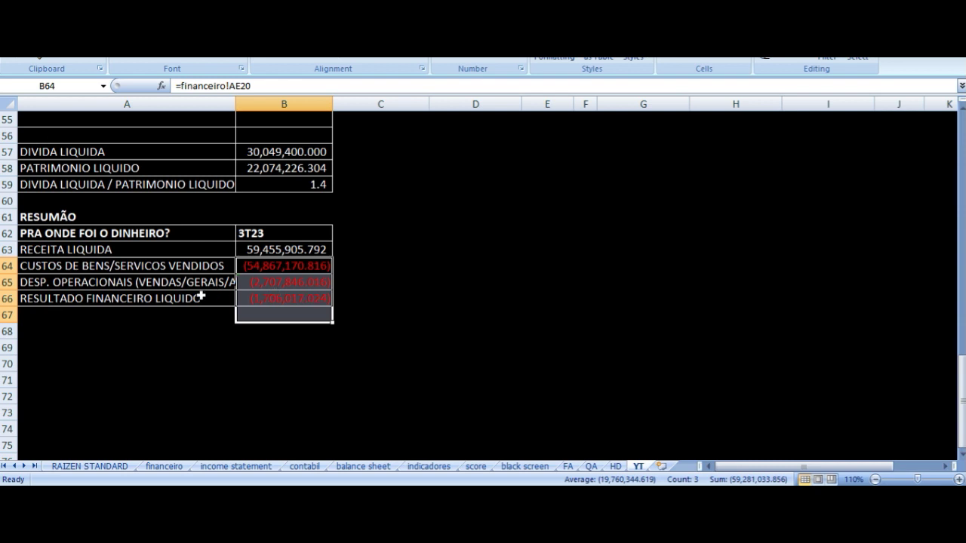
Compare the 3T23 RECEITA LIQUIDA in RESUMÃO with the combined cost, operating expense and financial result rows
left_click(277, 249)
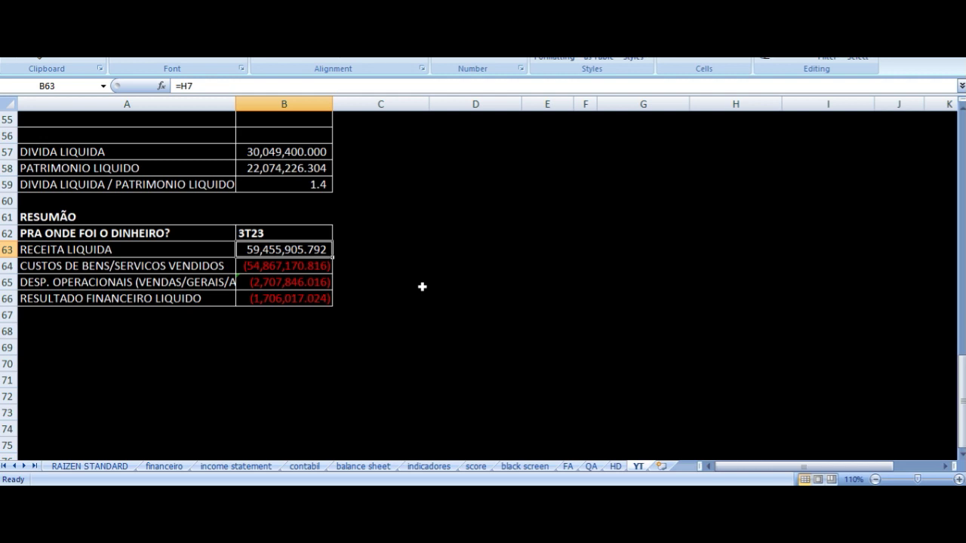
left_click_drag(284, 265, 294, 315)
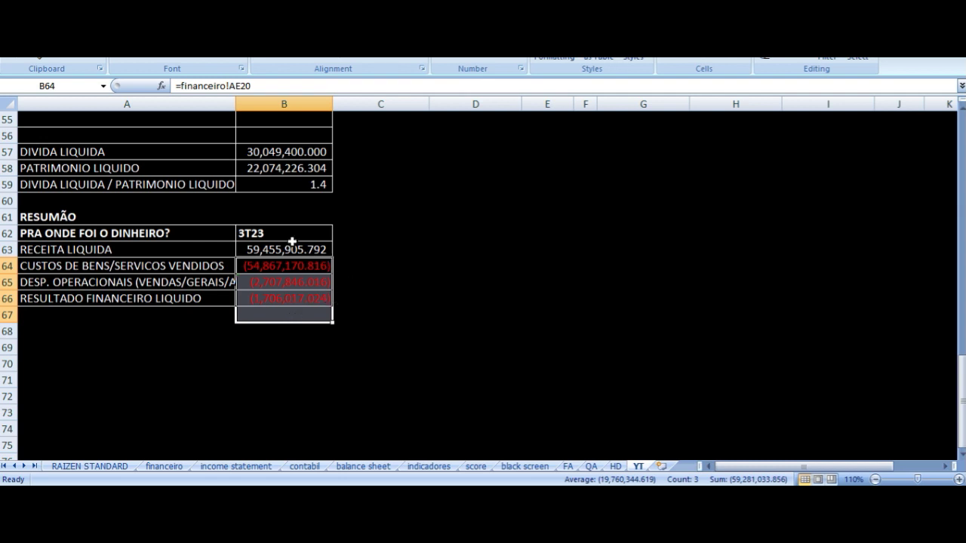
left_click(270, 249)
left_click_drag(186, 264, 175, 298)
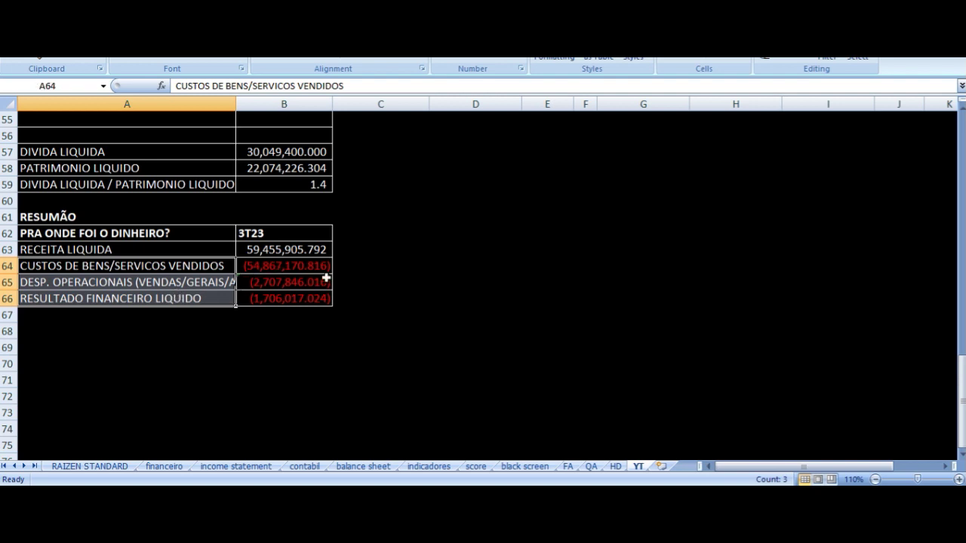
left_click(357, 278)
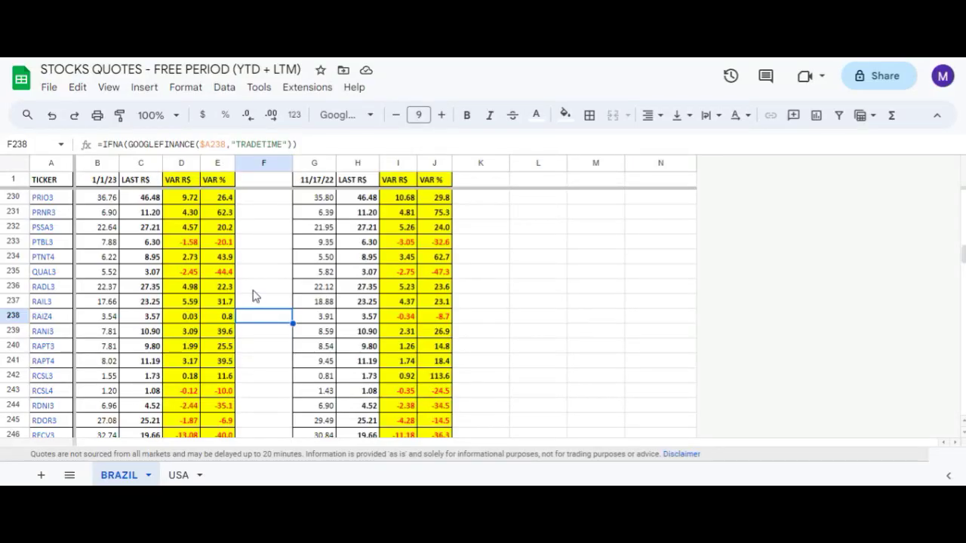
In the STOCKS QUOTES Google Sheet, examine RAIZ4's 1/1/23 price, last price and year-to-date variation in R$ and percent
key("Left")
key("Left")
key("Left")
key("Left")
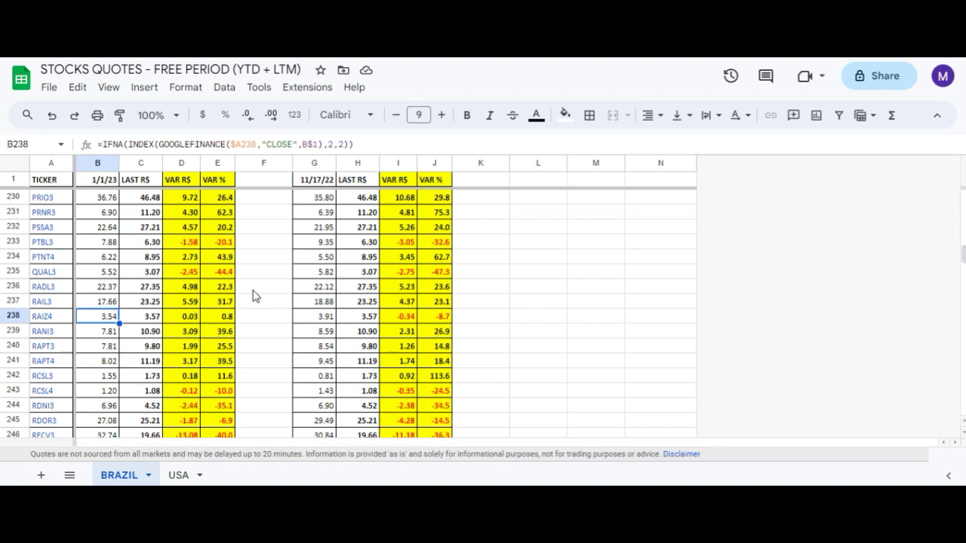
key("Right")
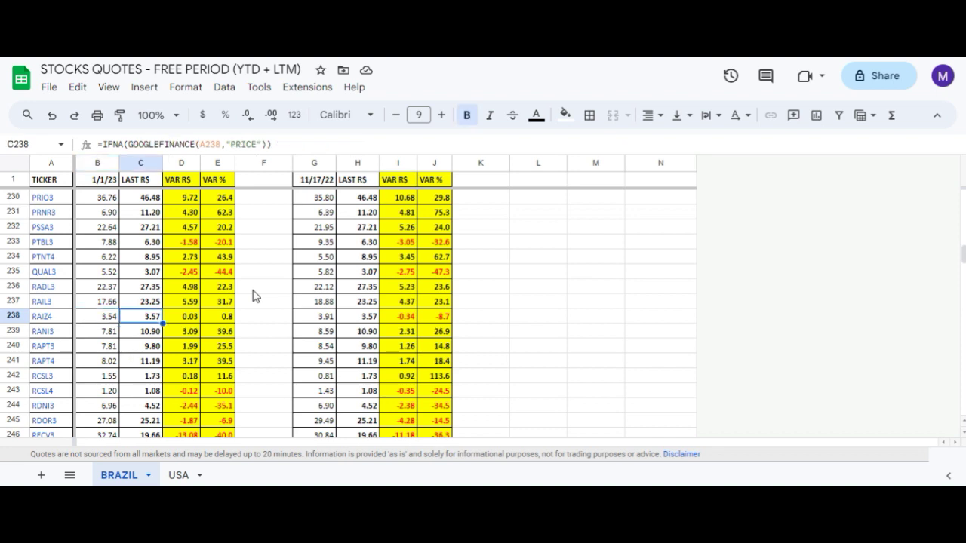
key("Right")
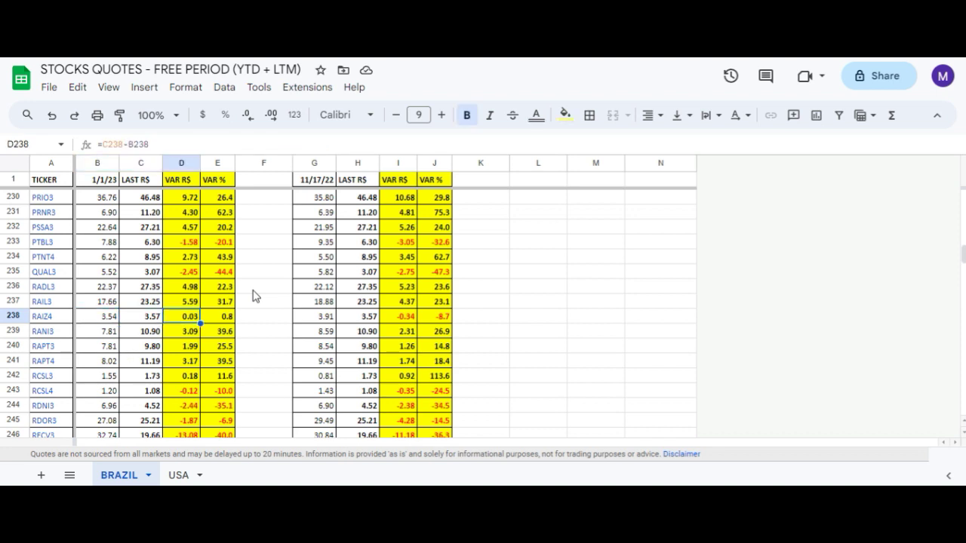
key("Right")
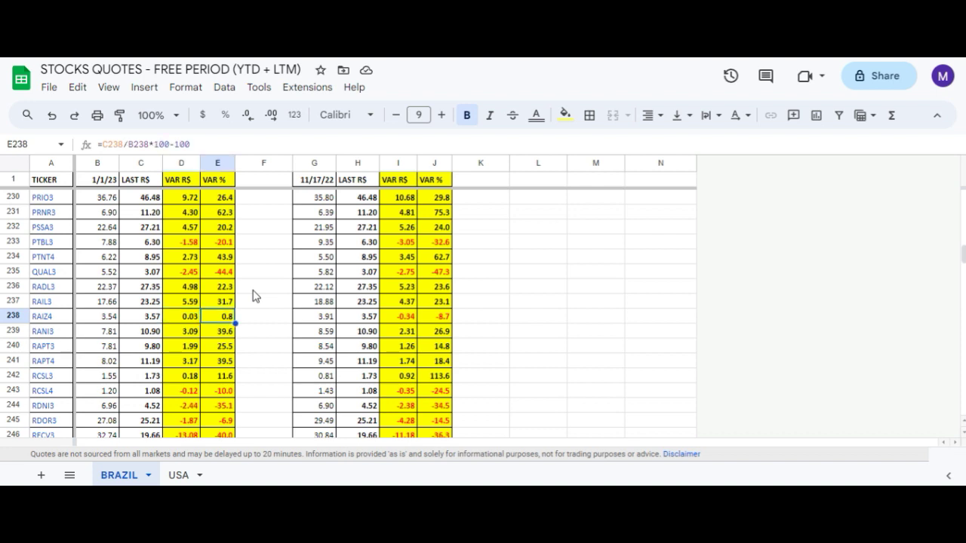
Examine RAIZ4's 11/17/22 price, last price and twelve-month variation in R$ and percent
key("Right")
key("Right")
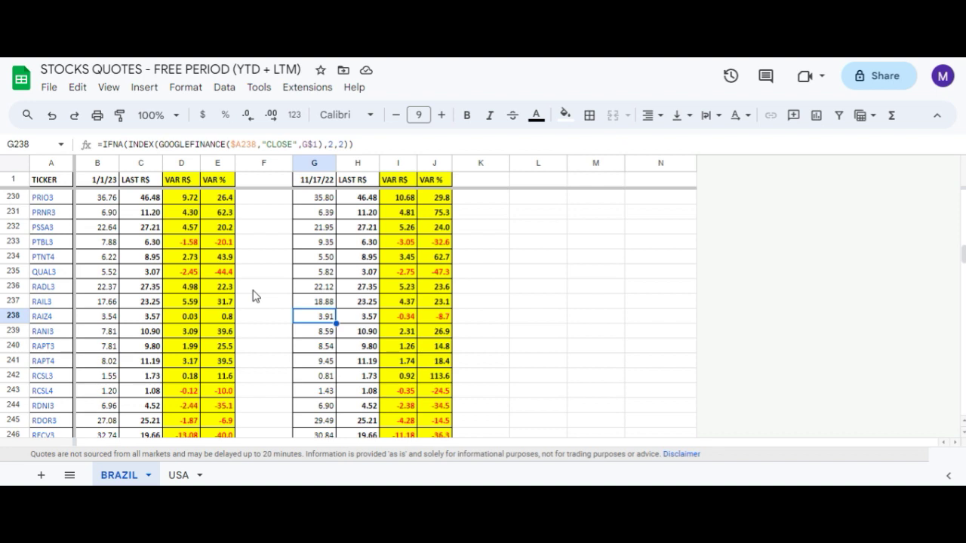
key("Right")
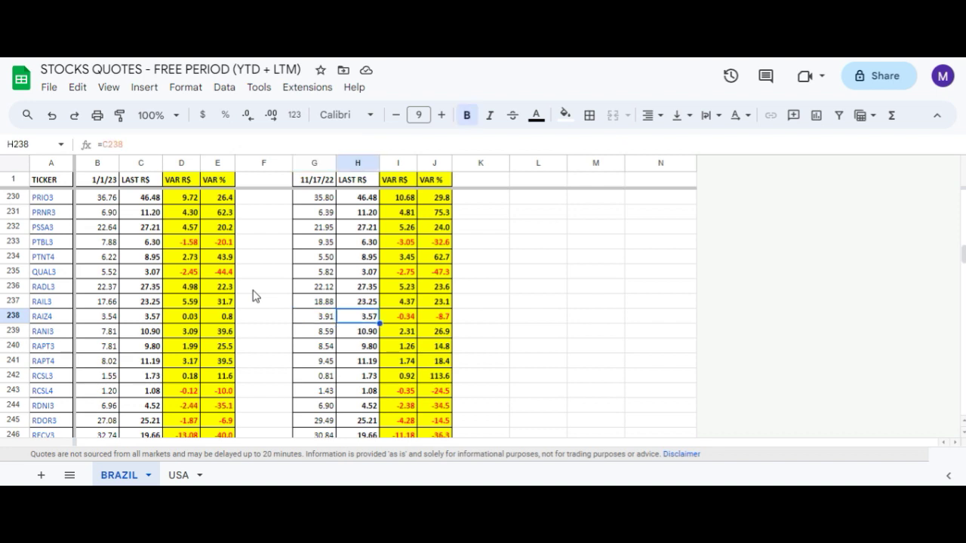
key("Right")
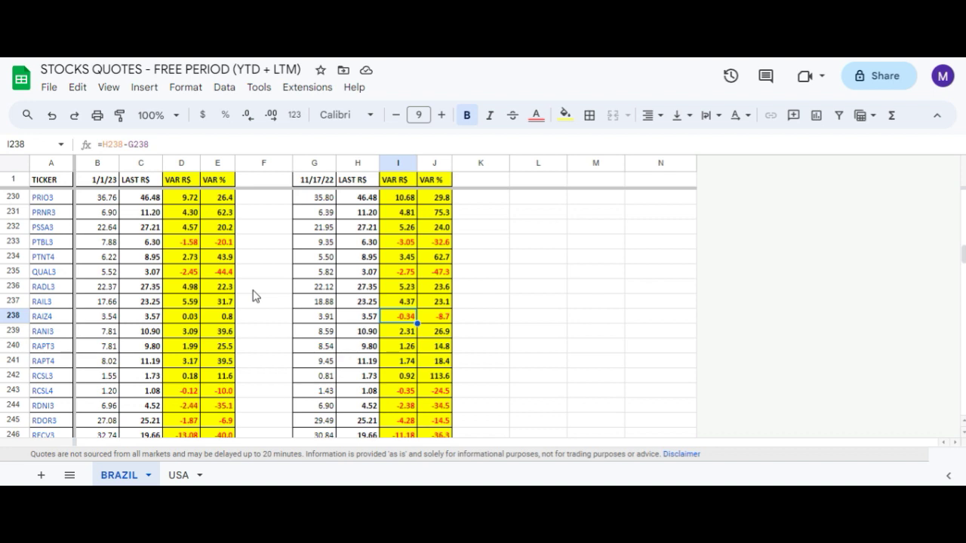
key("Right")
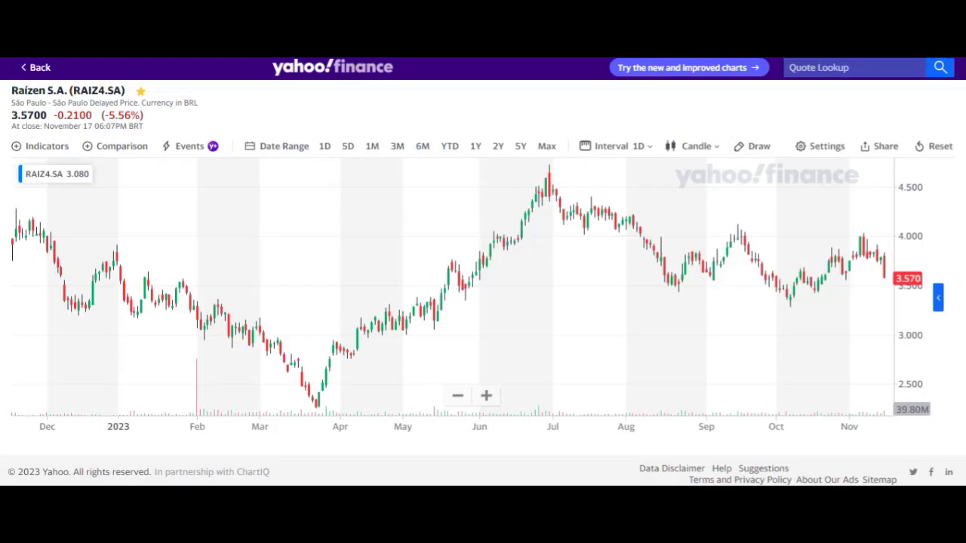
On Yahoo Finance, widen the RAIZ4.SA candle chart's time range to examine the full price history back to 2021
scroll(572, 233, "up", 1)
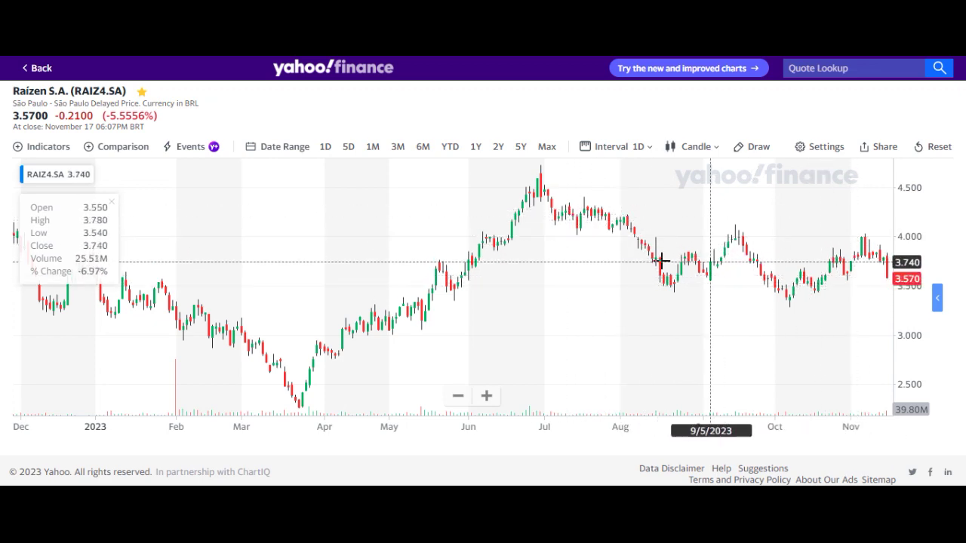
scroll(586, 270, "down", 5)
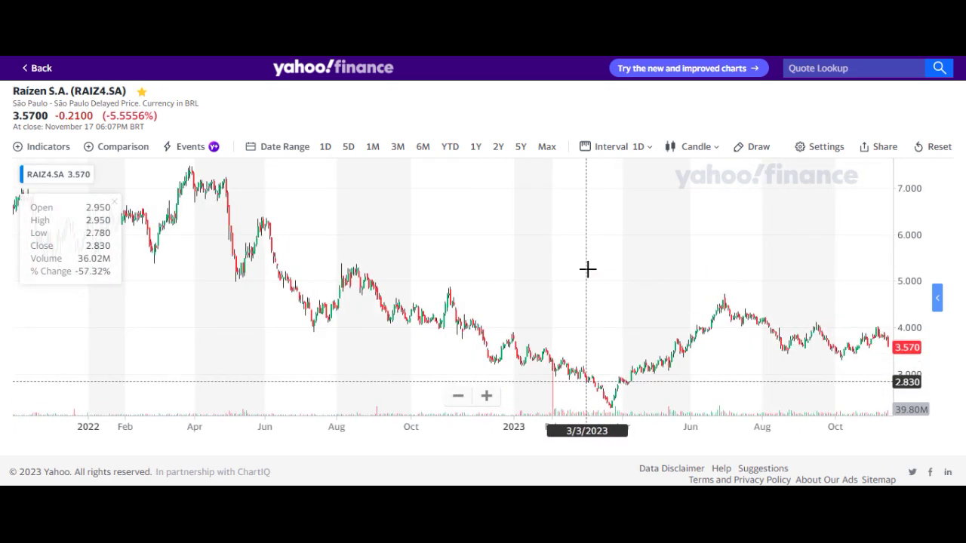
scroll(587, 270, "down", 5)
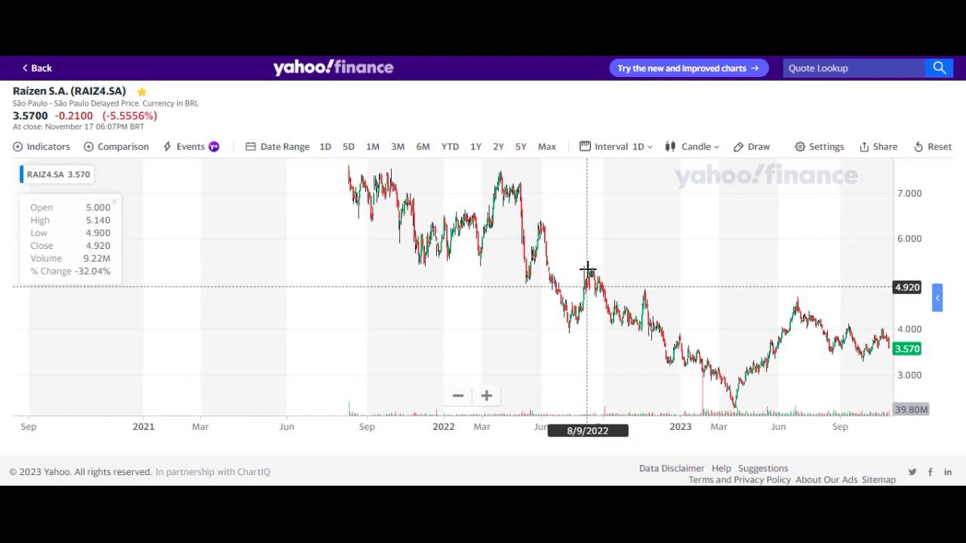